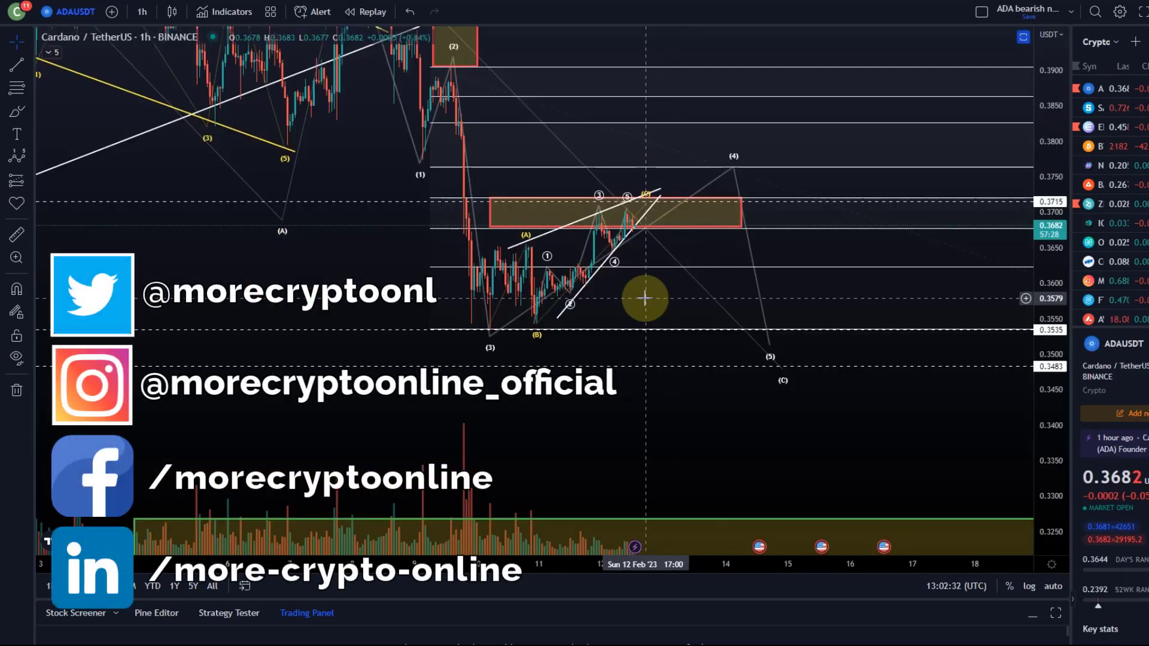
Move the wave (4) point of the white projected impulse earlier and slightly lower, to about 0.3747, near the rising wedge's tip
left_click_drag(640, 387, 854, 354)
left_click_drag(1051, 179, 1049, 369)
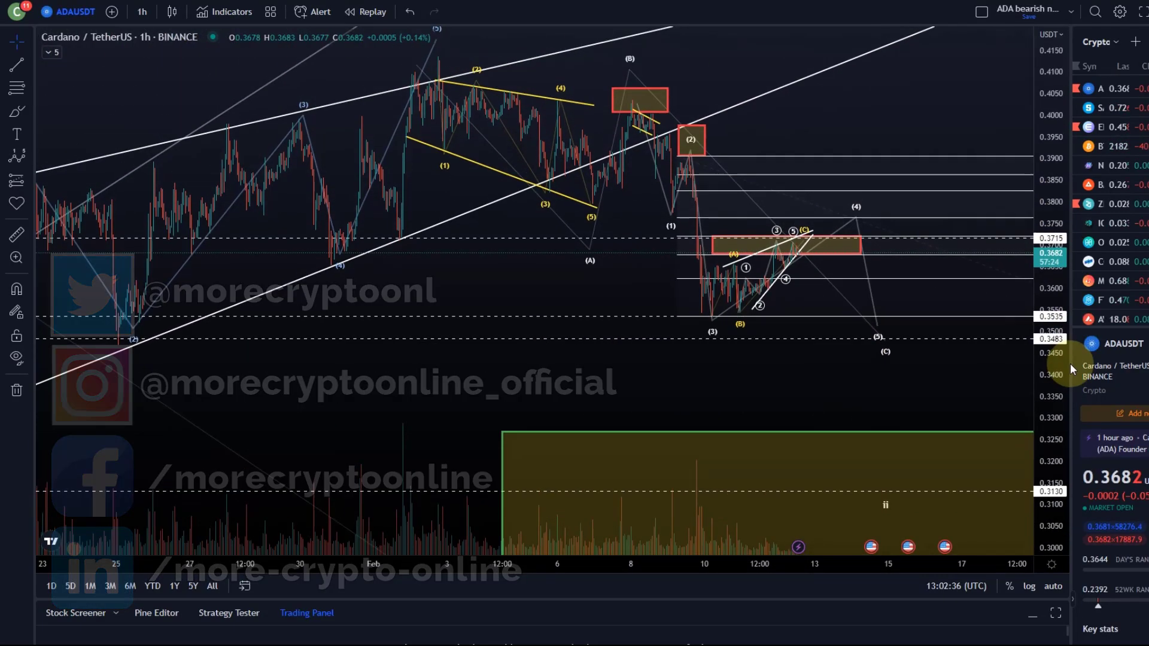
left_click_drag(755, 413, 667, 432)
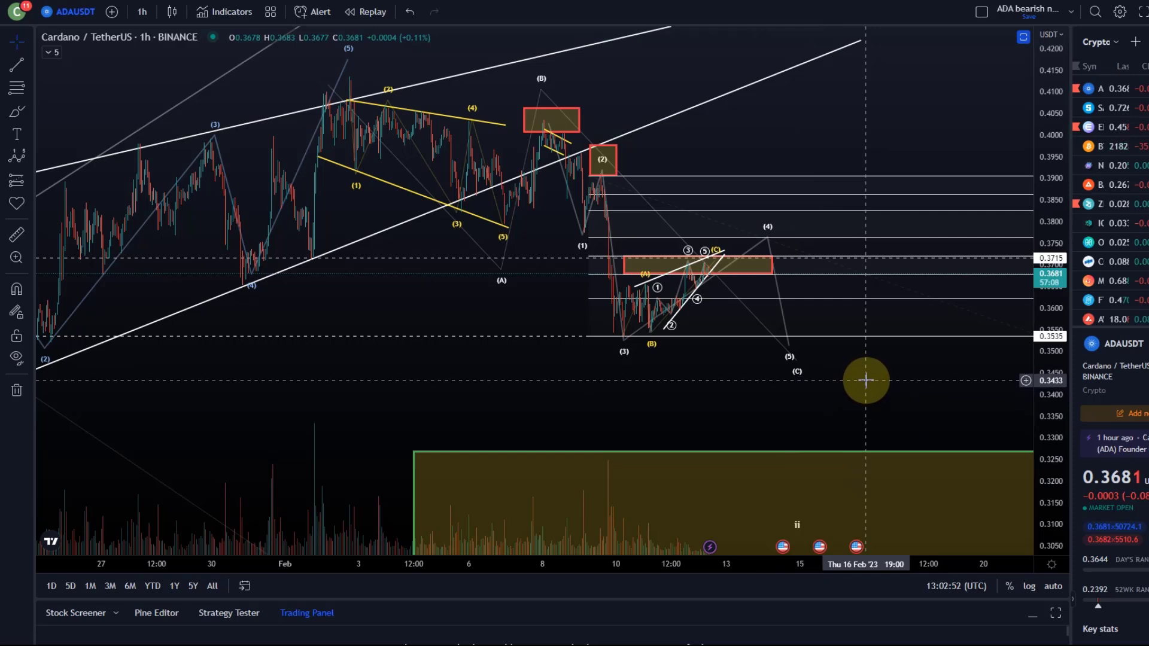
left_click(844, 338)
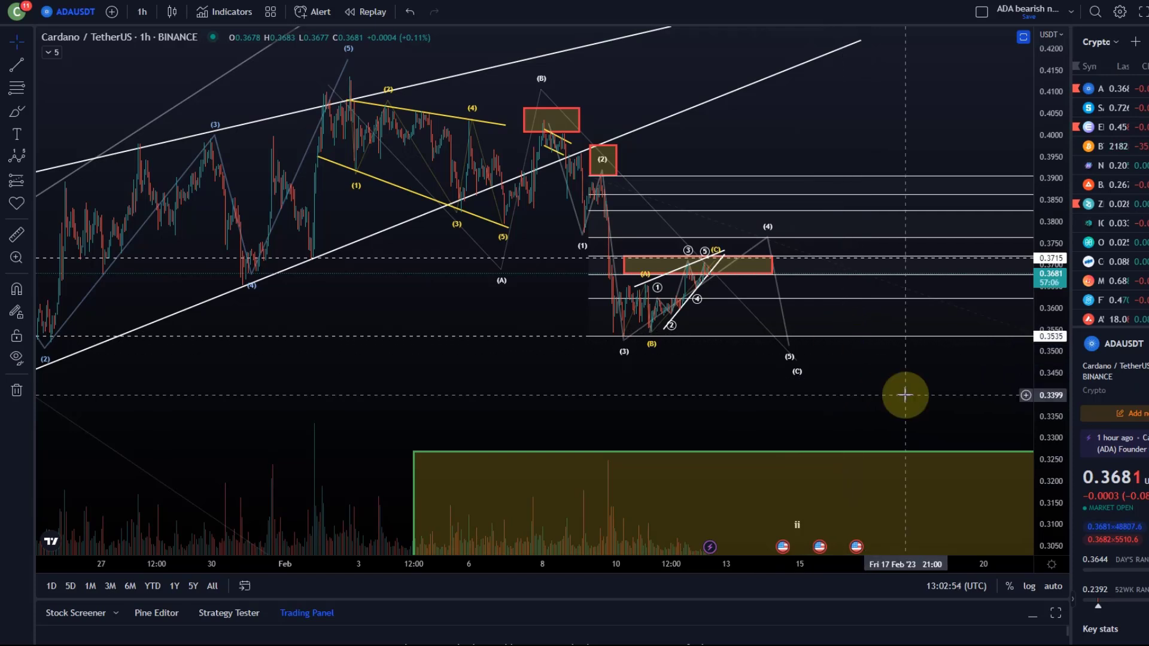
left_click(667, 316)
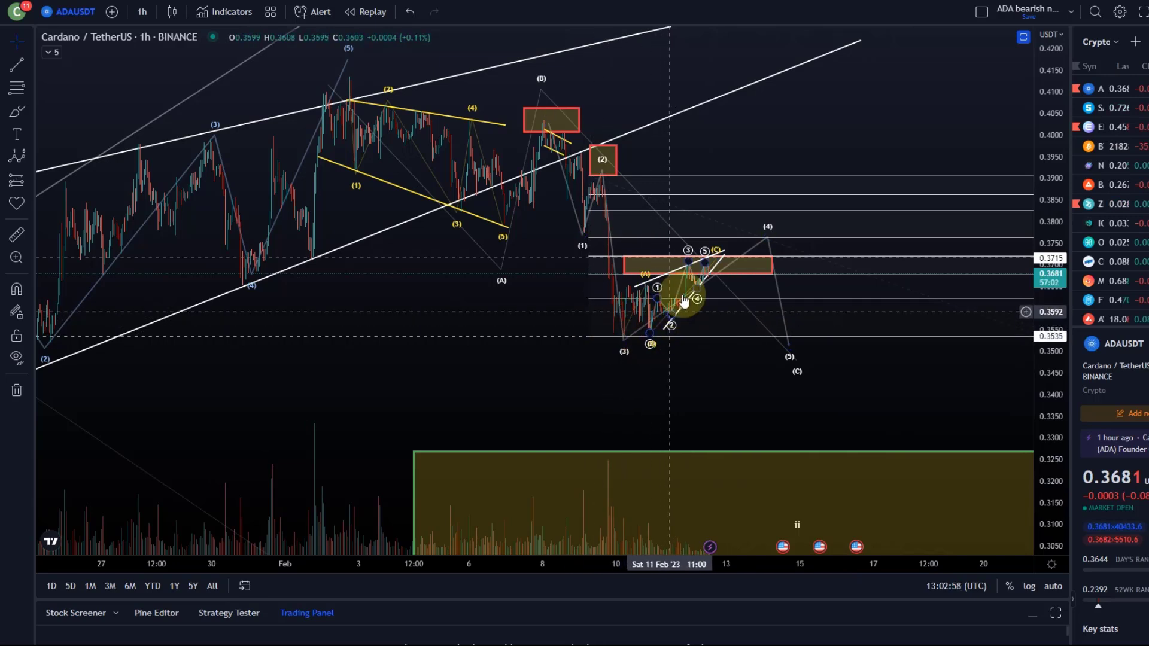
left_click(699, 271)
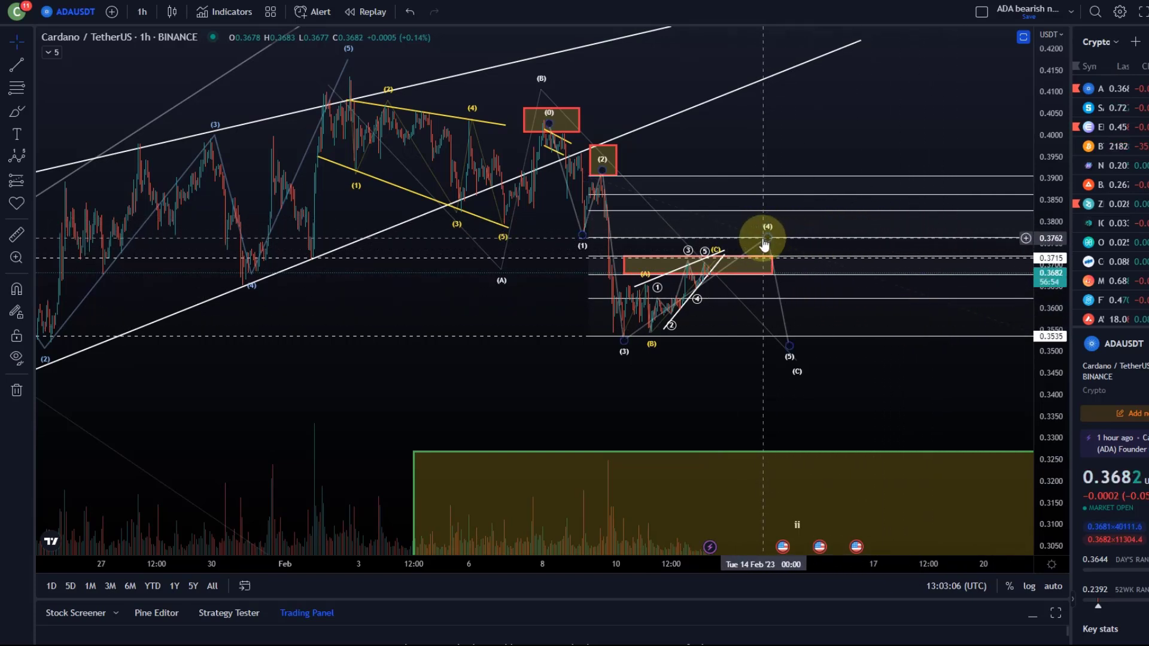
mouse_move(767, 242)
left_mouse_down()
mouse_move(706, 242)
mouse_move(727, 246)
left_mouse_up()
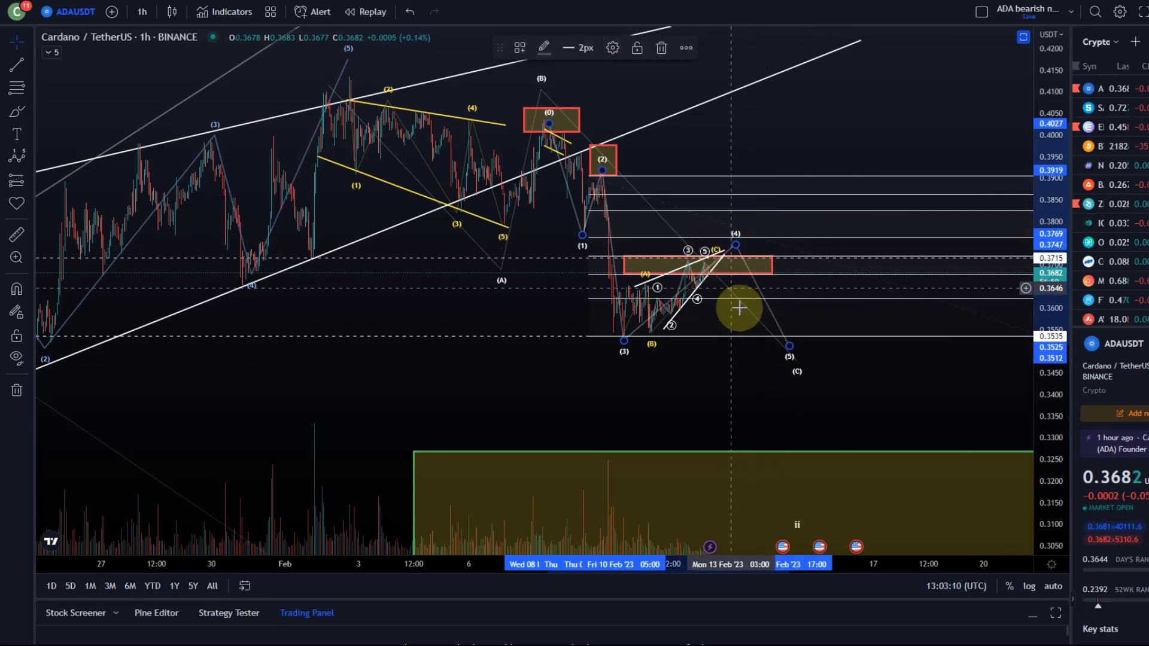
Examine the projected waves (4), (5) and (C) against the retracement levels between 0.3536 and 0.3905
scroll(811, 406, "down", 5)
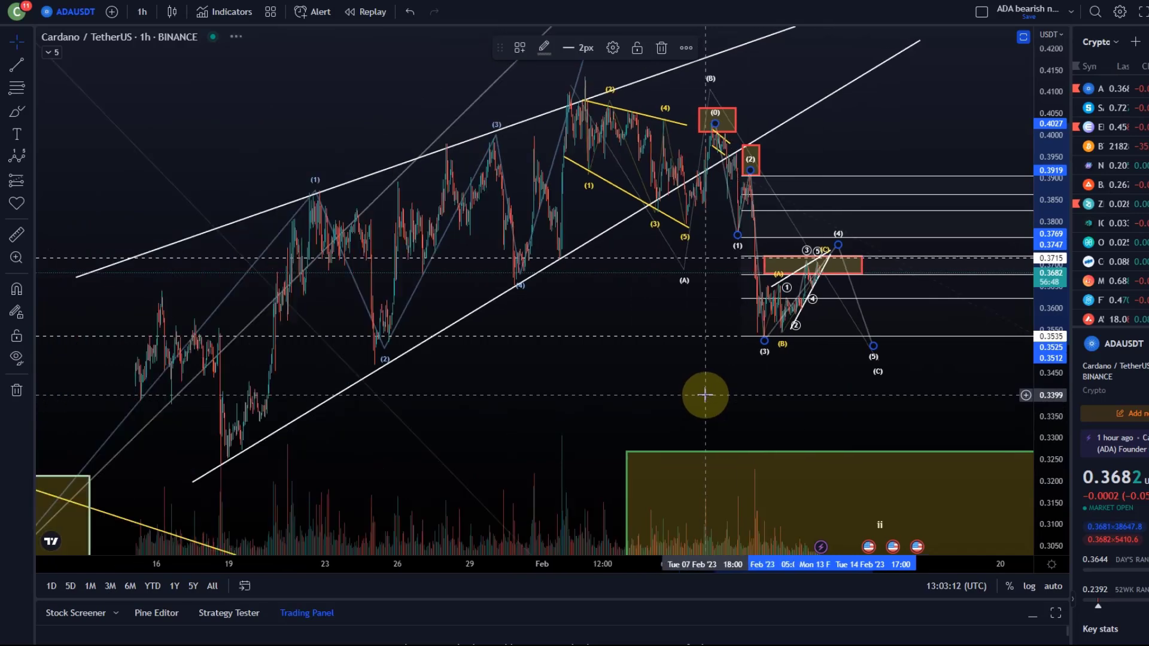
left_click_drag(809, 393, 688, 392)
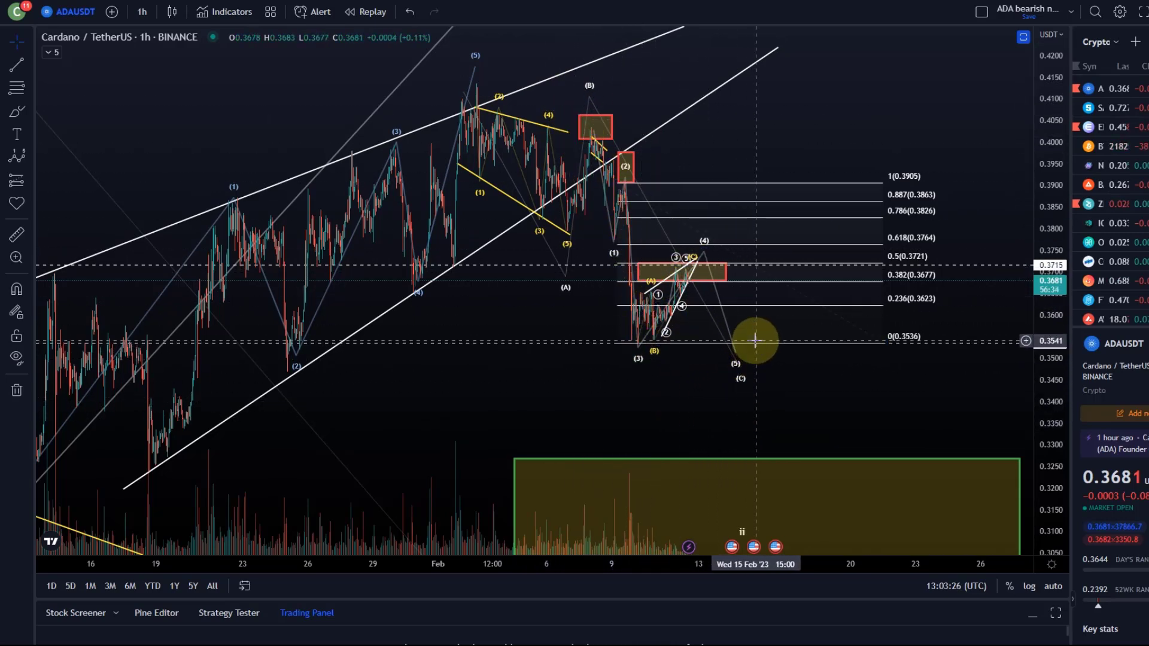
scroll(514, 341, "up", 3)
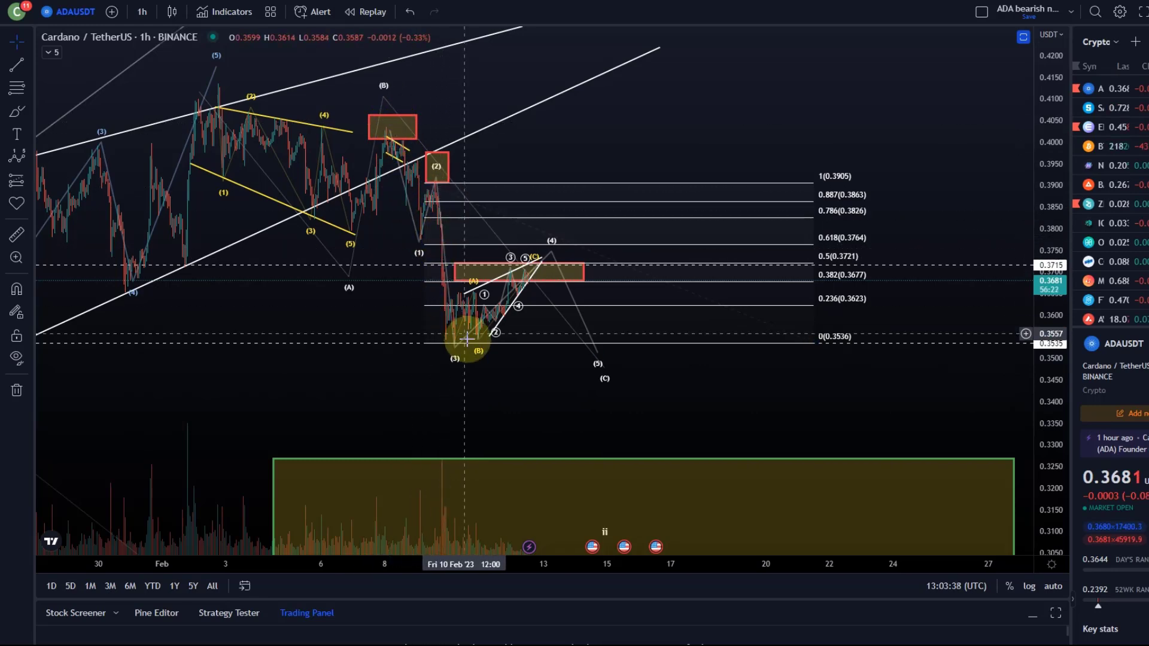
scroll(541, 305, "down", 3)
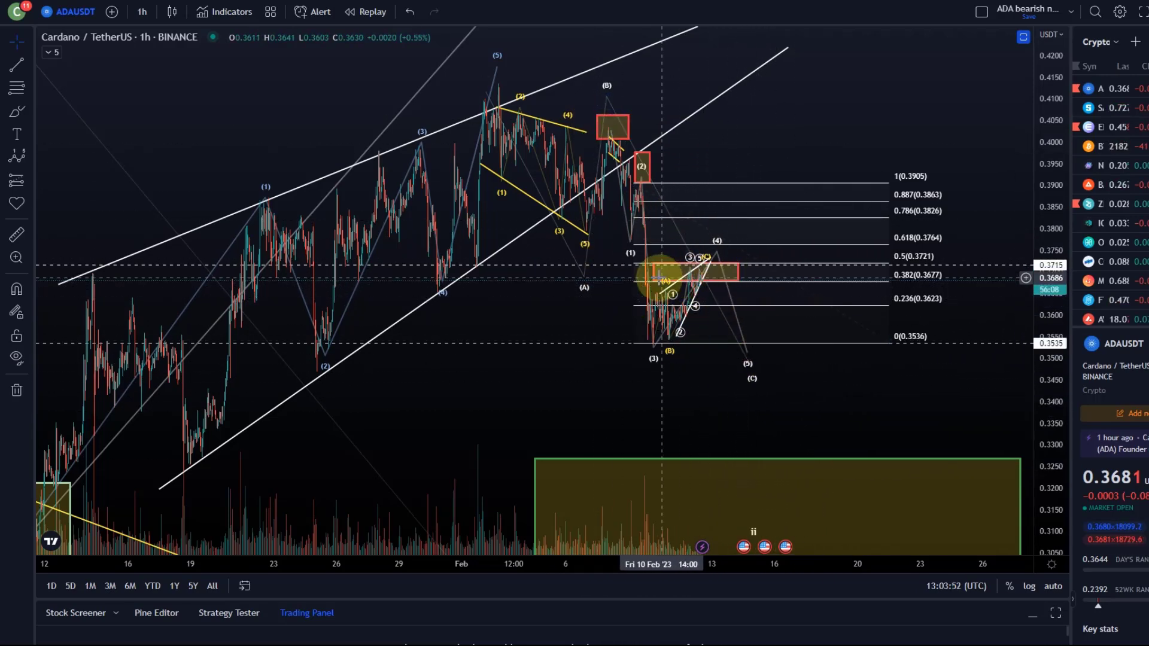
scroll(738, 302, "up", 5)
left_click_drag(527, 390, 773, 388)
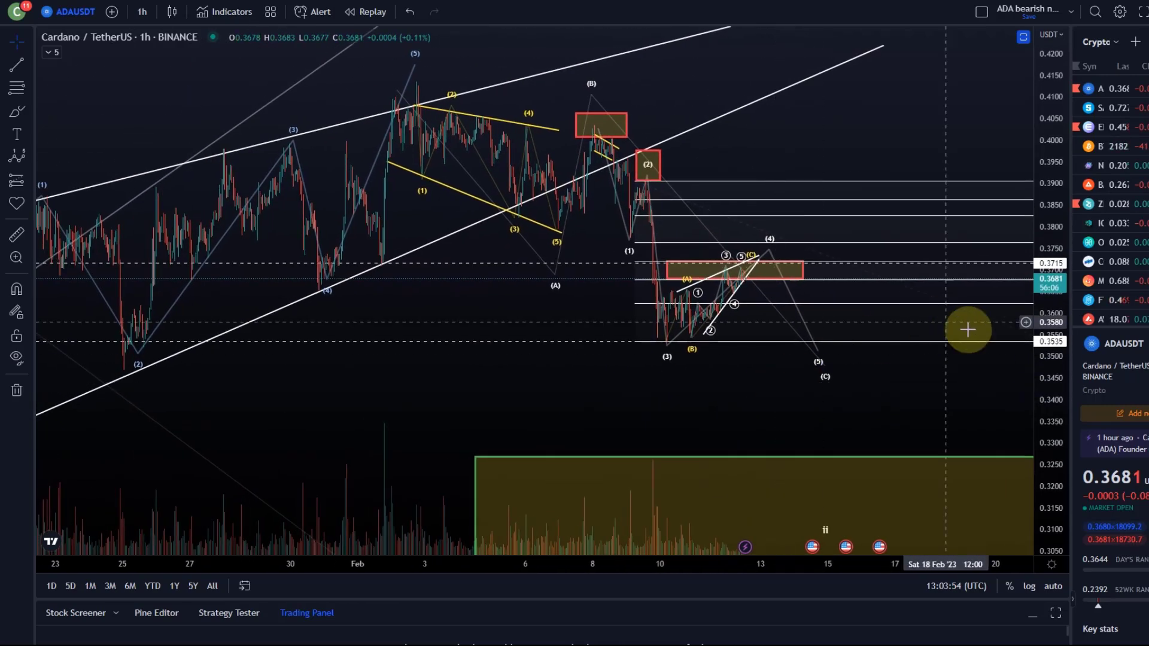
Examine the larger five-wave advance from i to v, from the late-December low to the early-February high
left_click_drag(1050, 374, 1051, 313)
left_click_drag(804, 159, 760, 256)
left_click_drag(360, 74, 383, 96)
scroll(425, 75, "down", 3)
left_click_drag(478, 72, 470, 144)
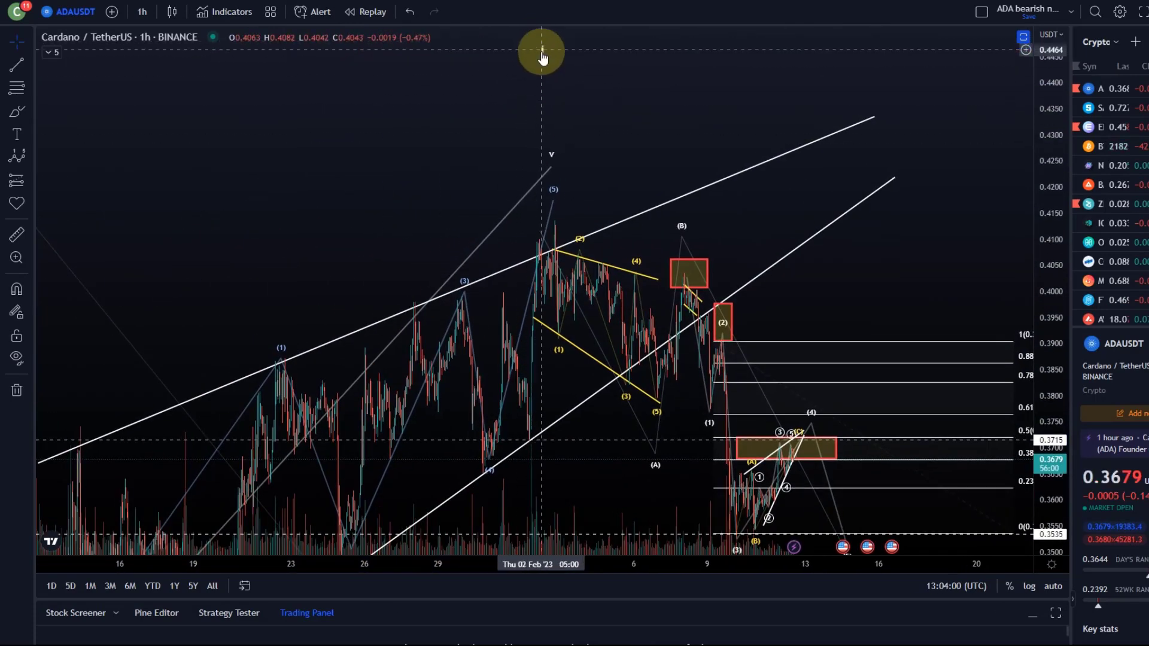
scroll(569, 122, "down", 4)
scroll(725, 107, "down", 5)
left_click_drag(1053, 95, 1103, 541)
left_click_drag(853, 219, 525, 277)
left_click_drag(569, 218, 371, 264)
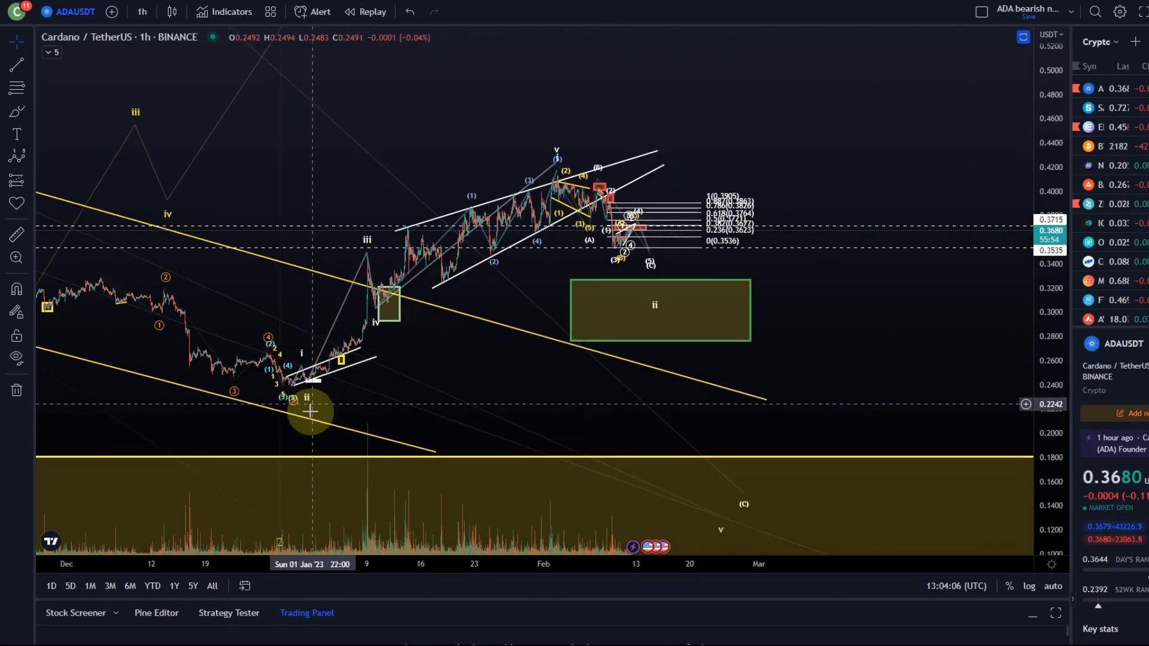
left_click(558, 154)
left_click(654, 315)
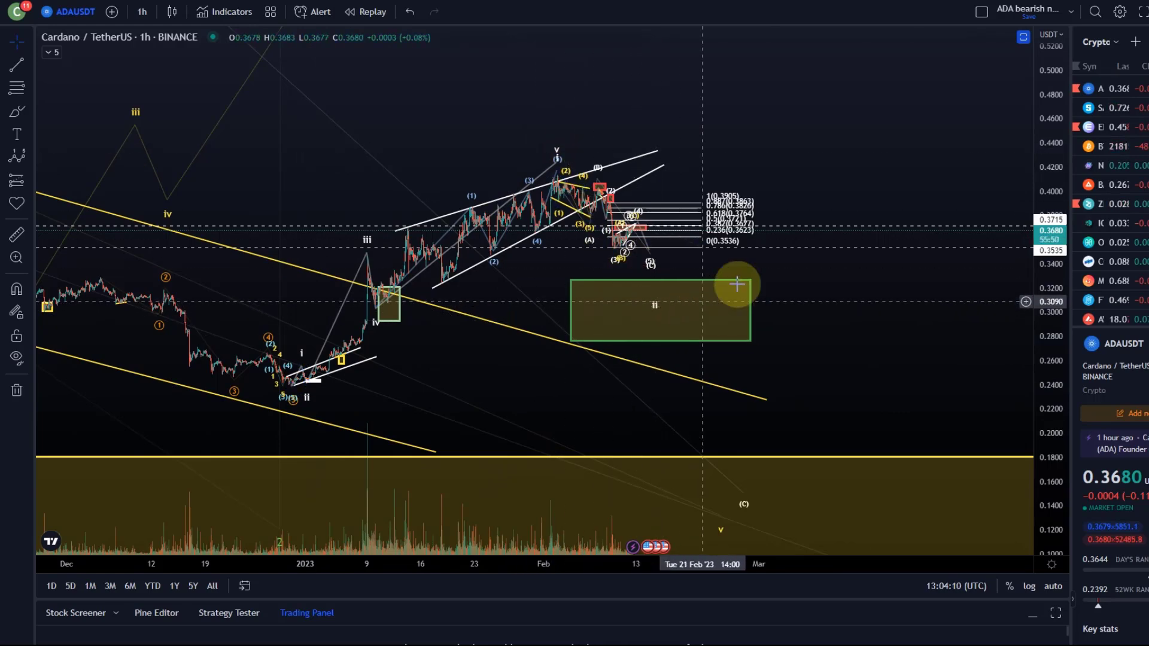
Examine the green wave ii target zone in relation to the completed advance and the current correction
left_click_drag(850, 128, 812, 186)
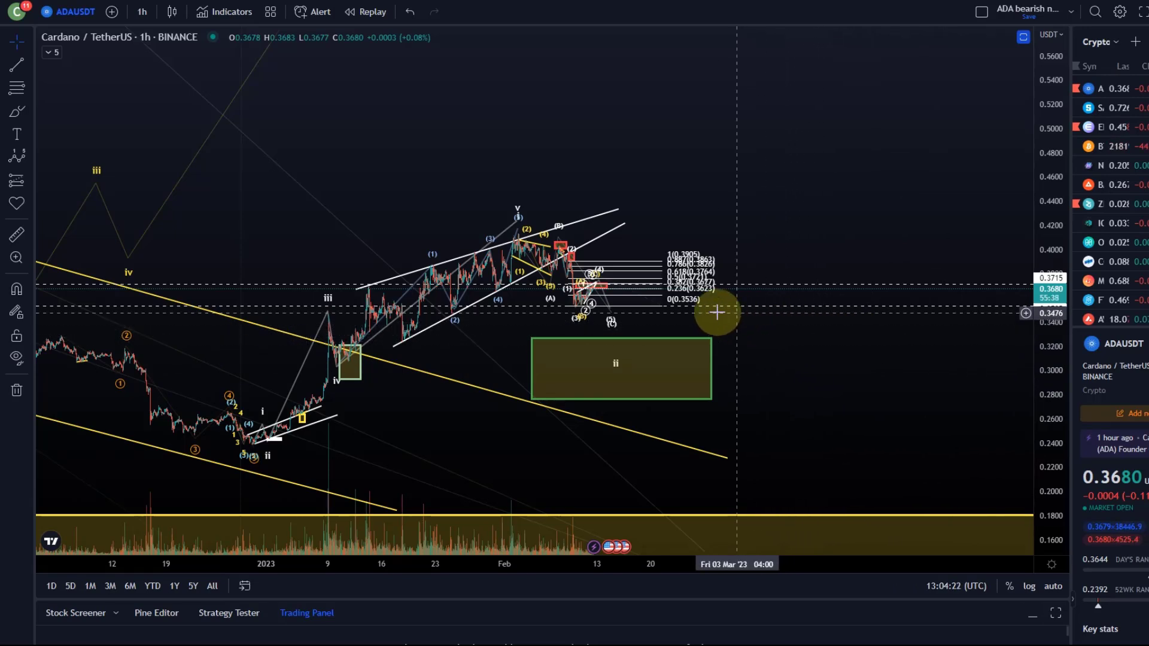
left_click_drag(688, 286, 881, 210)
left_click(1029, 356)
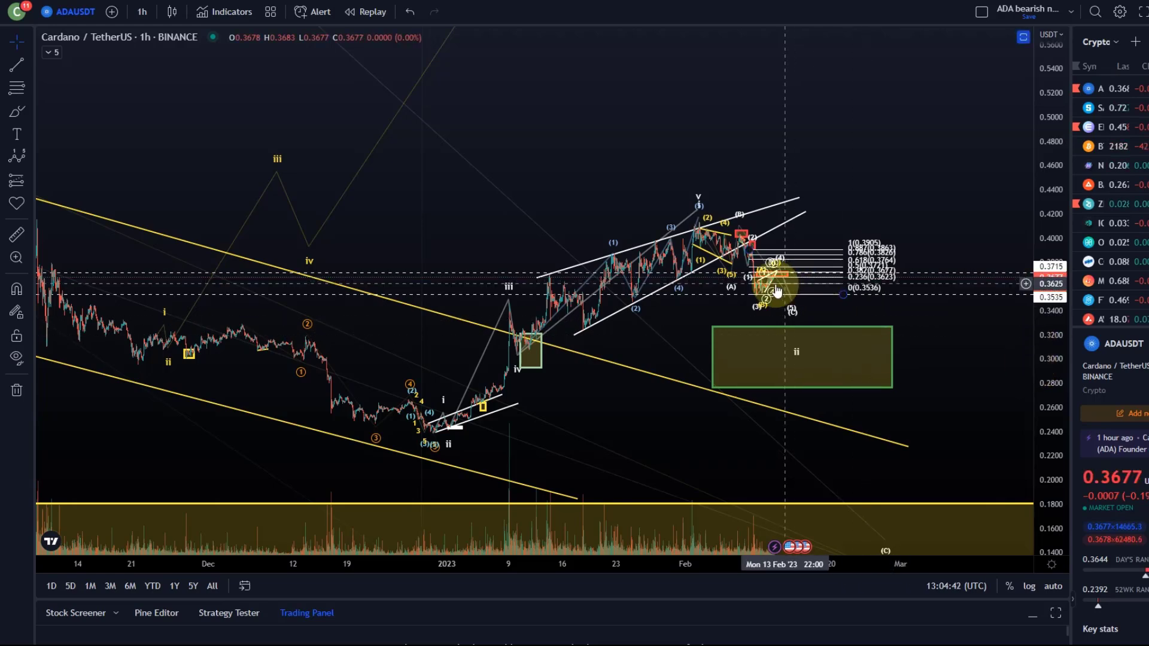
scroll(688, 287, "up", 3)
scroll(455, 204, "down", 2)
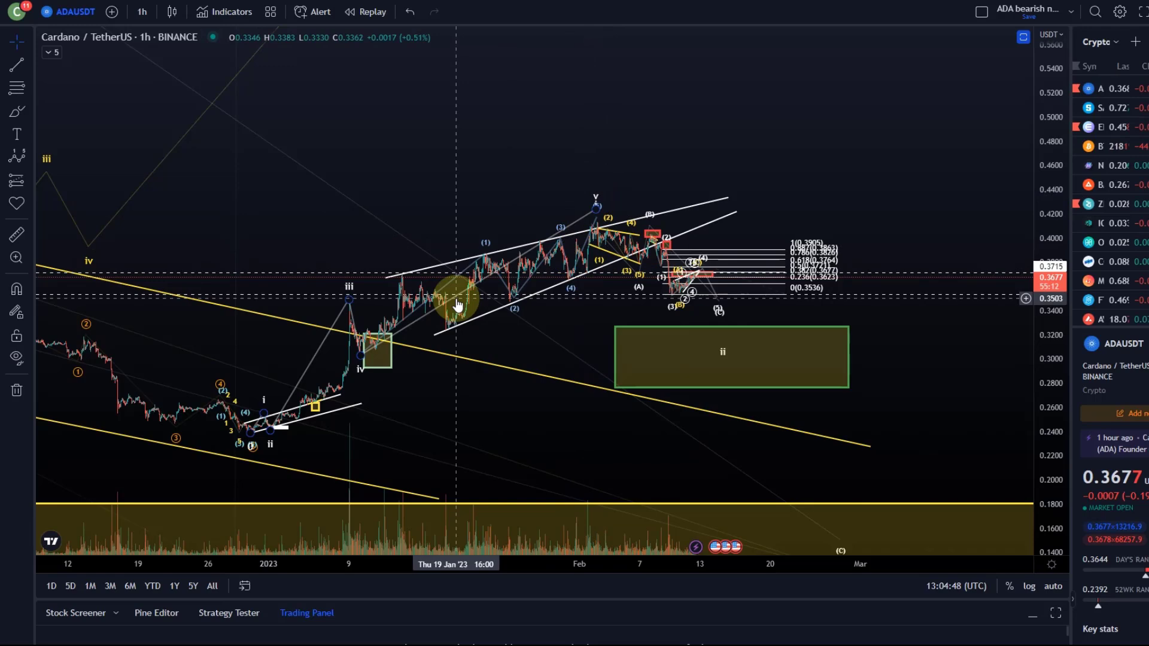
left_click(273, 427)
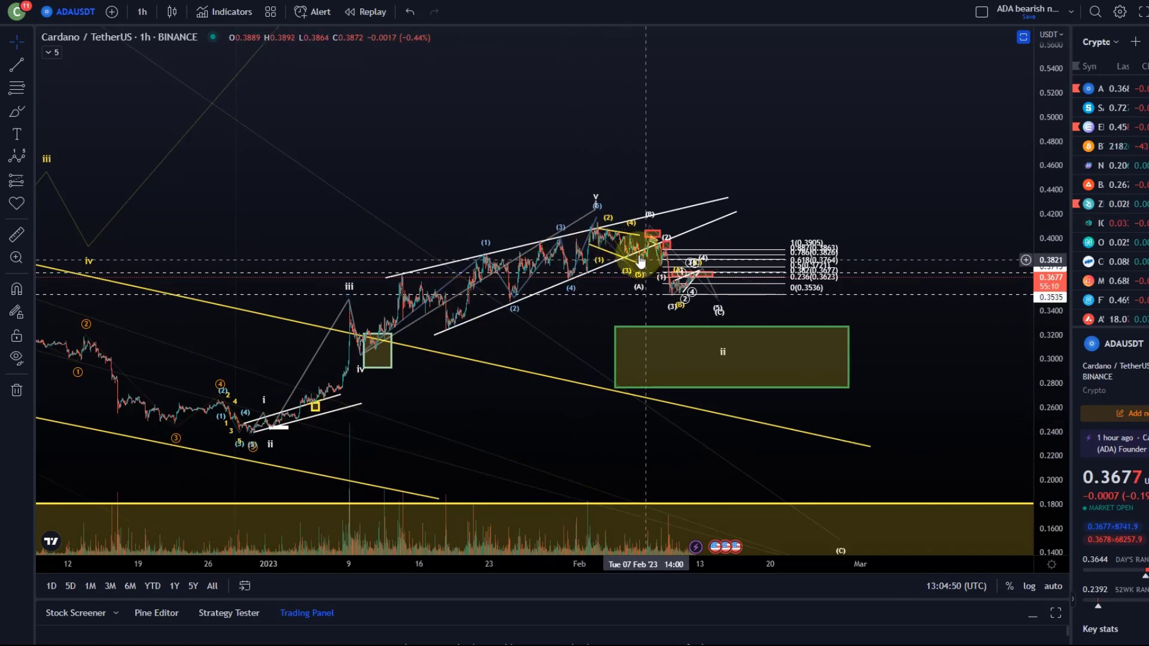
left_click(670, 247)
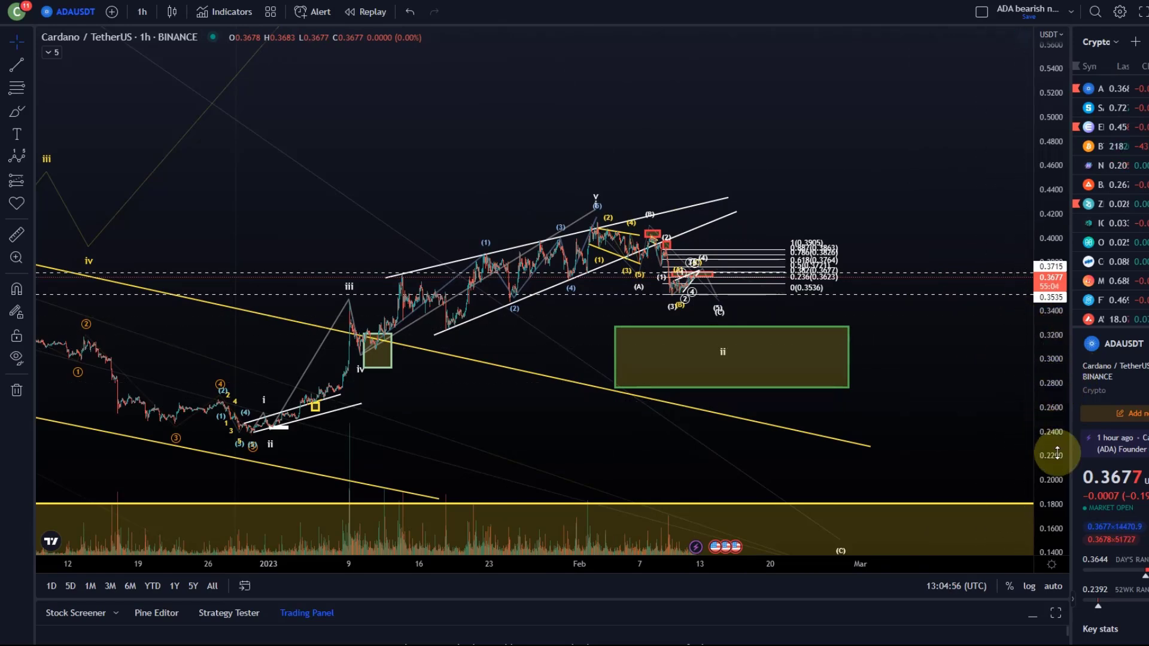
left_click_drag(1057, 453, 1057, 383)
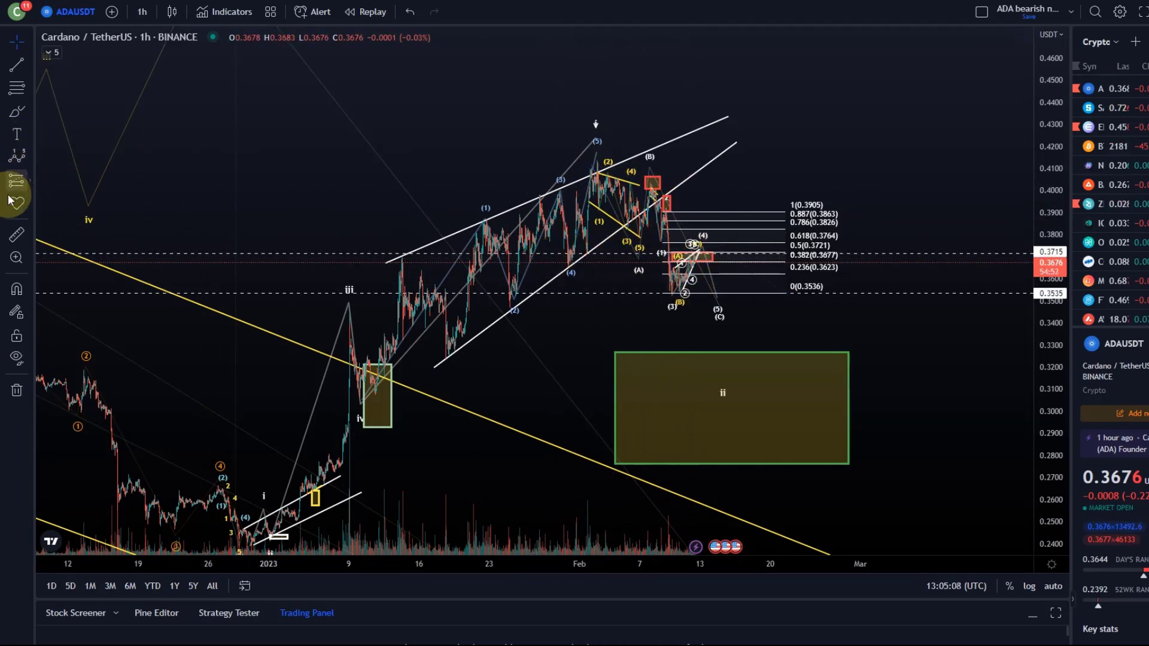
Measure the price drop of the steep early-February decline into the wave (3) low, and clear the measurement
left_click(16, 233)
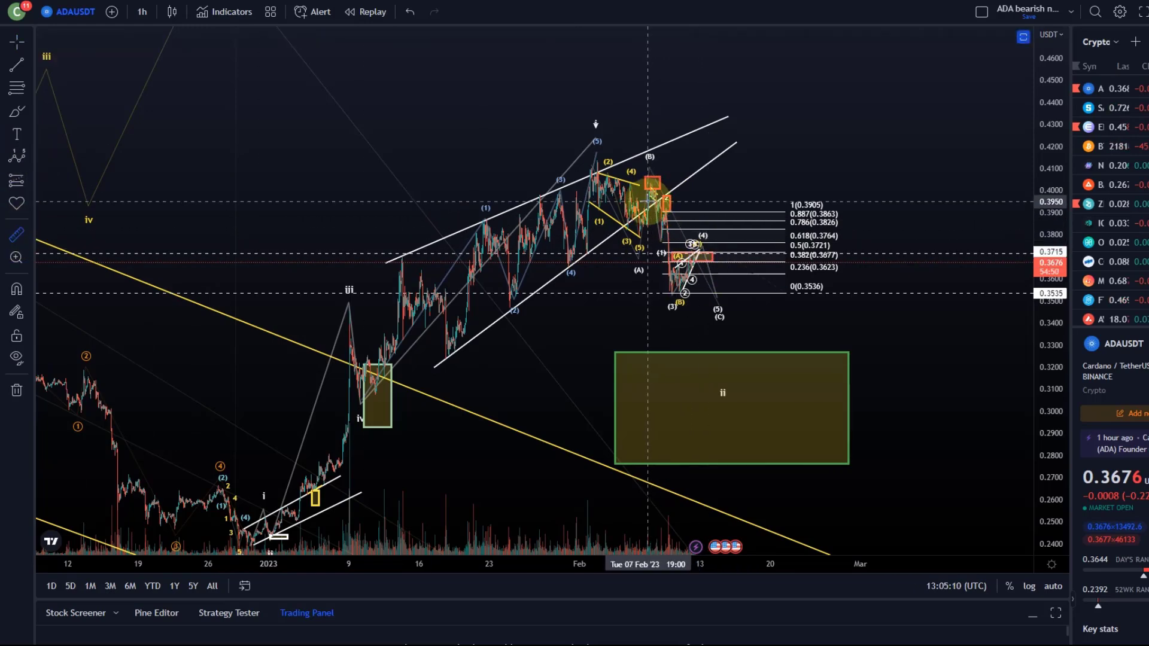
left_click_drag(656, 203, 685, 292)
left_click(669, 292)
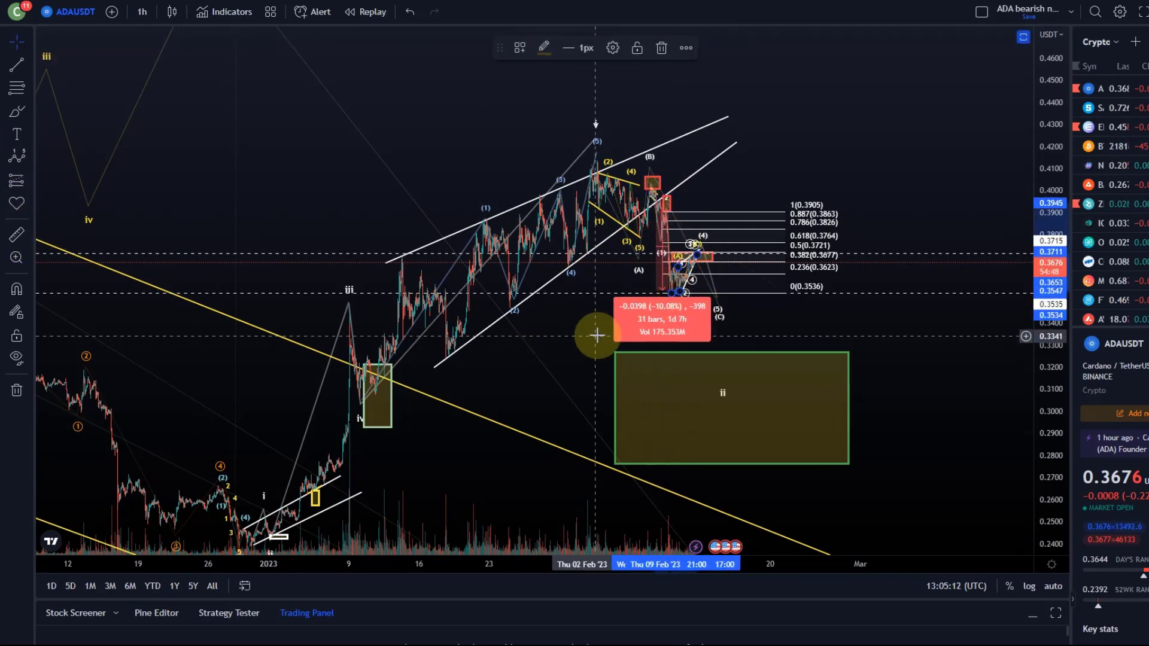
left_click(599, 334)
Examine the (A)-(B)-(C) correction up close, including the five subwaves of (C) and the resistance zone at wave (4)
scroll(630, 332, "up", 5)
left_click_drag(788, 140, 1065, 170)
left_click_drag(1055, 368, 1066, 143)
left_click_drag(958, 148, 802, 164)
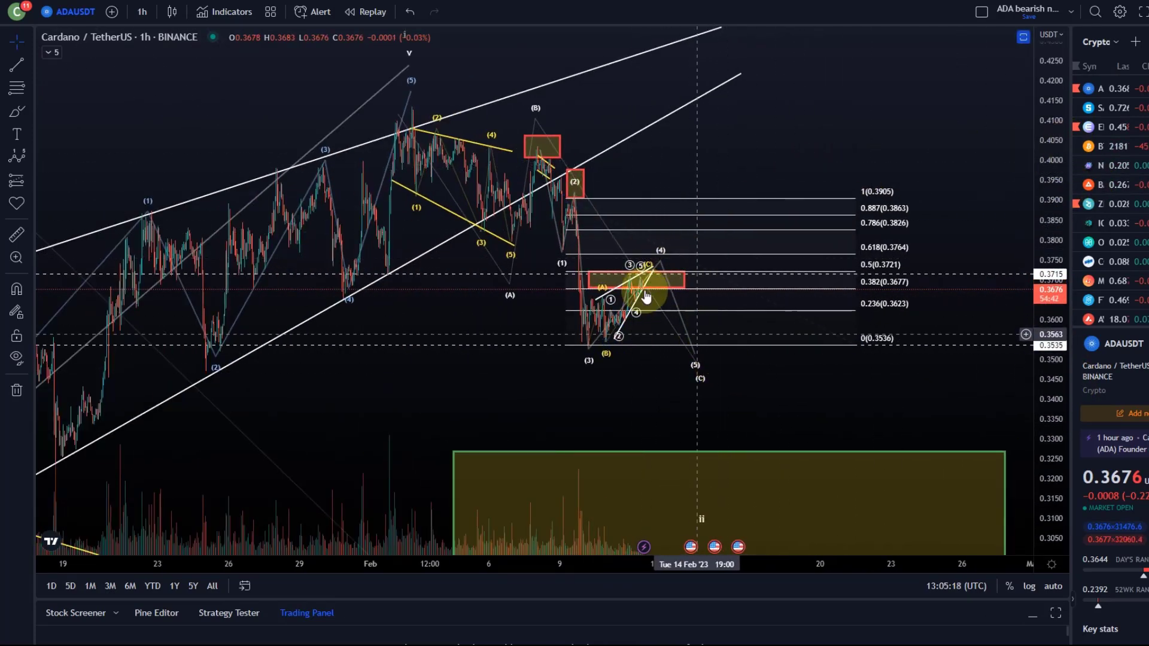
left_click(506, 245)
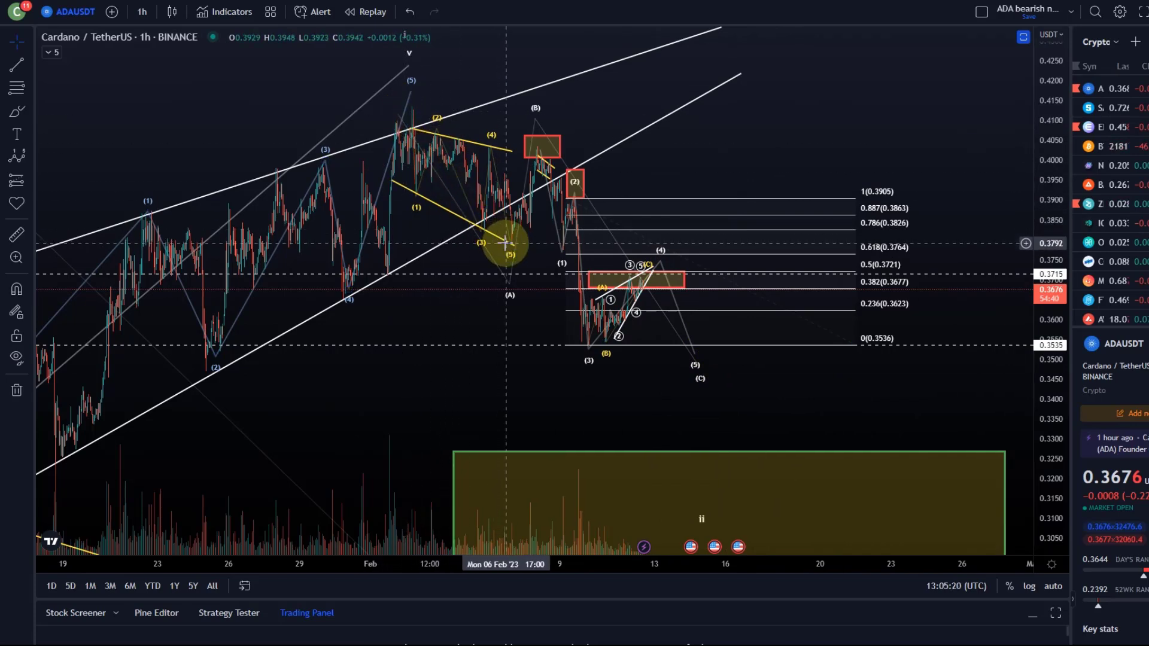
left_click(542, 147)
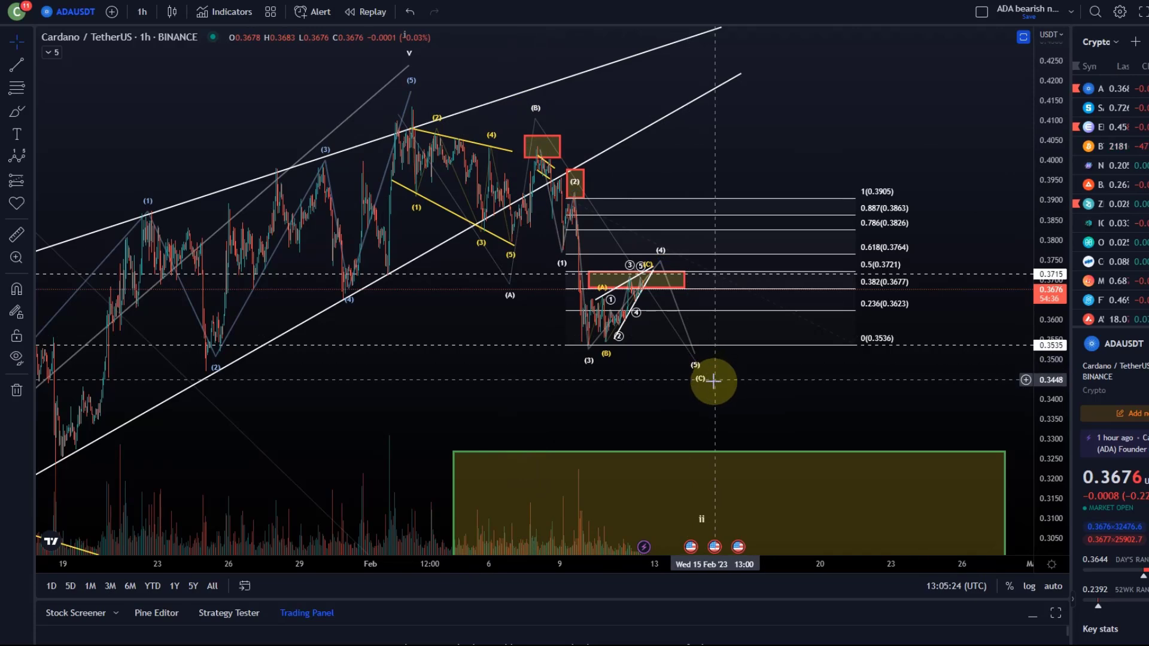
left_click(635, 313)
left_click(650, 293)
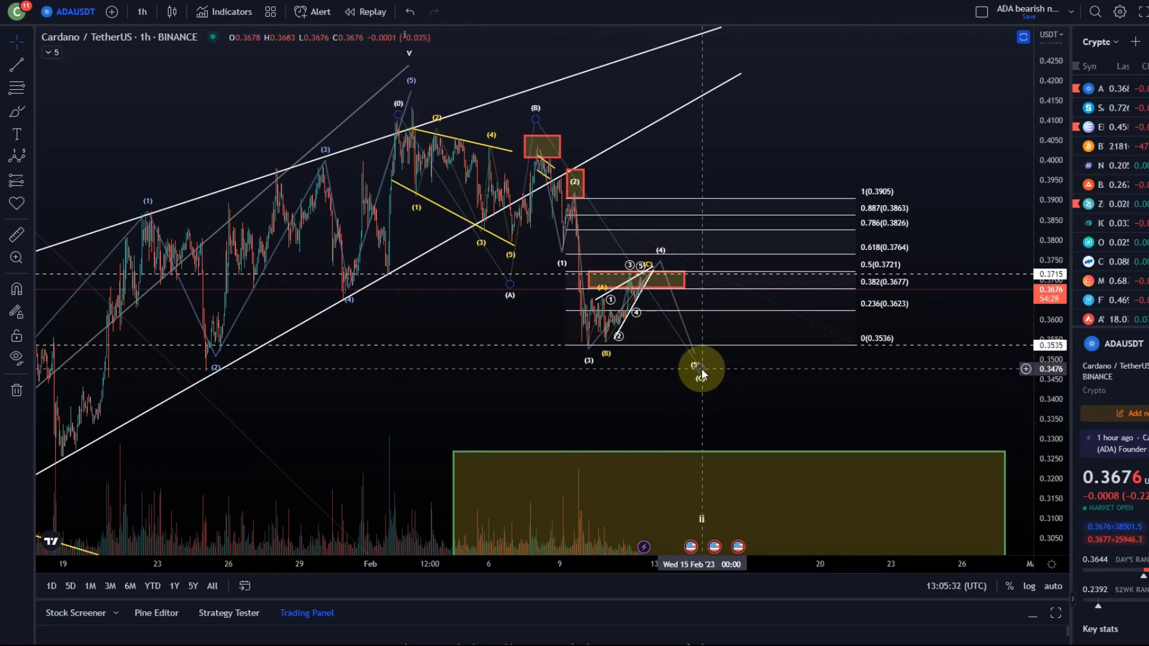
left_click(705, 348)
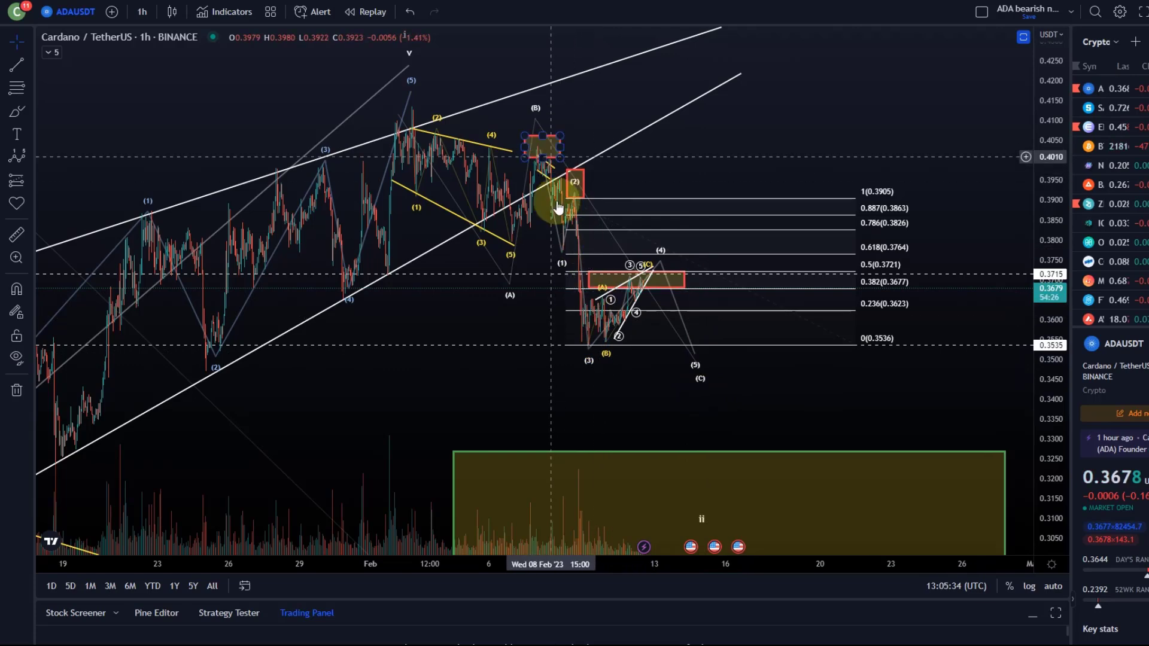
left_click(590, 359)
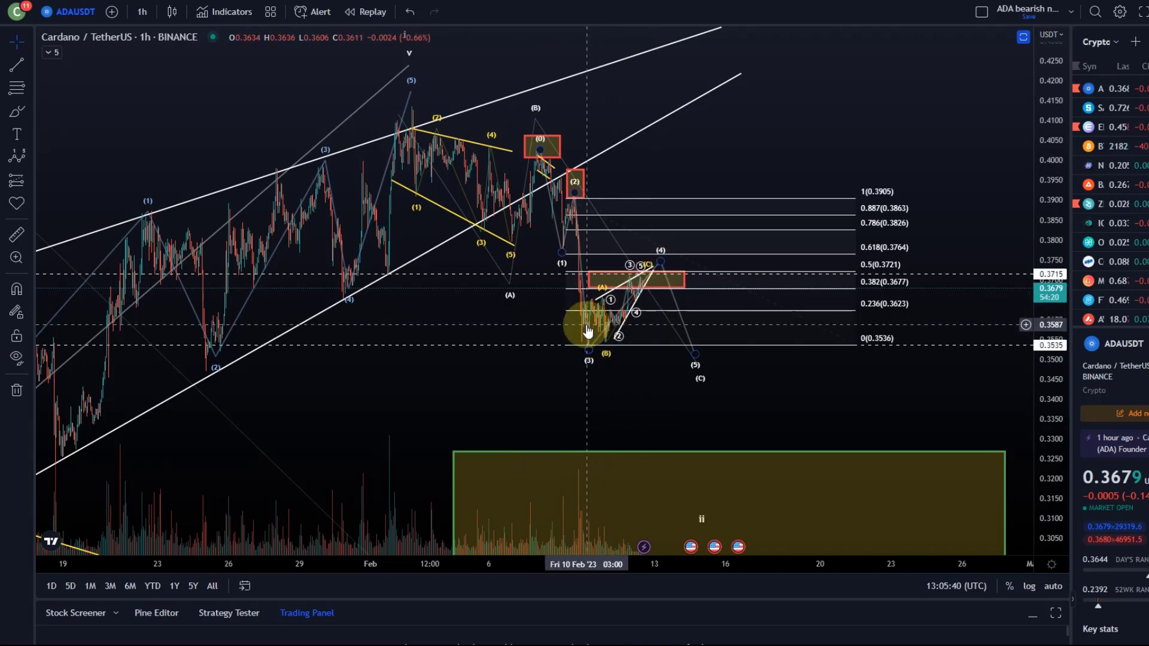
left_click(679, 286)
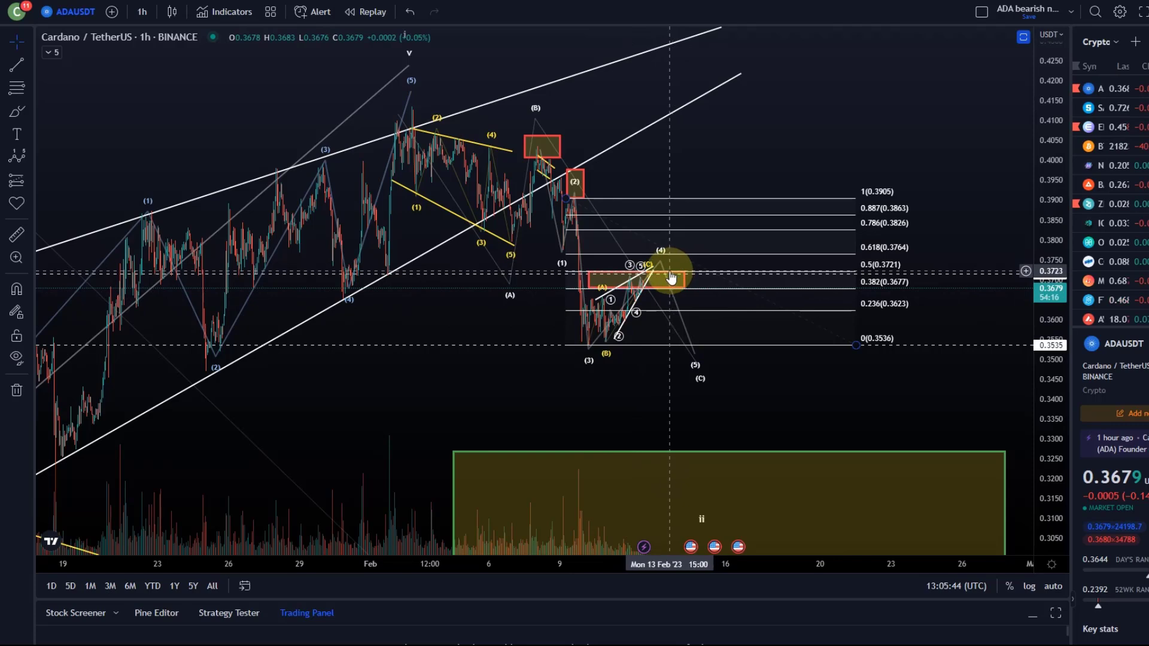
Draw a Fibonacci retracement from the late-December low at about 0.2389 to the early-February high at about 0.4136
left_click_drag(581, 399, 621, 291)
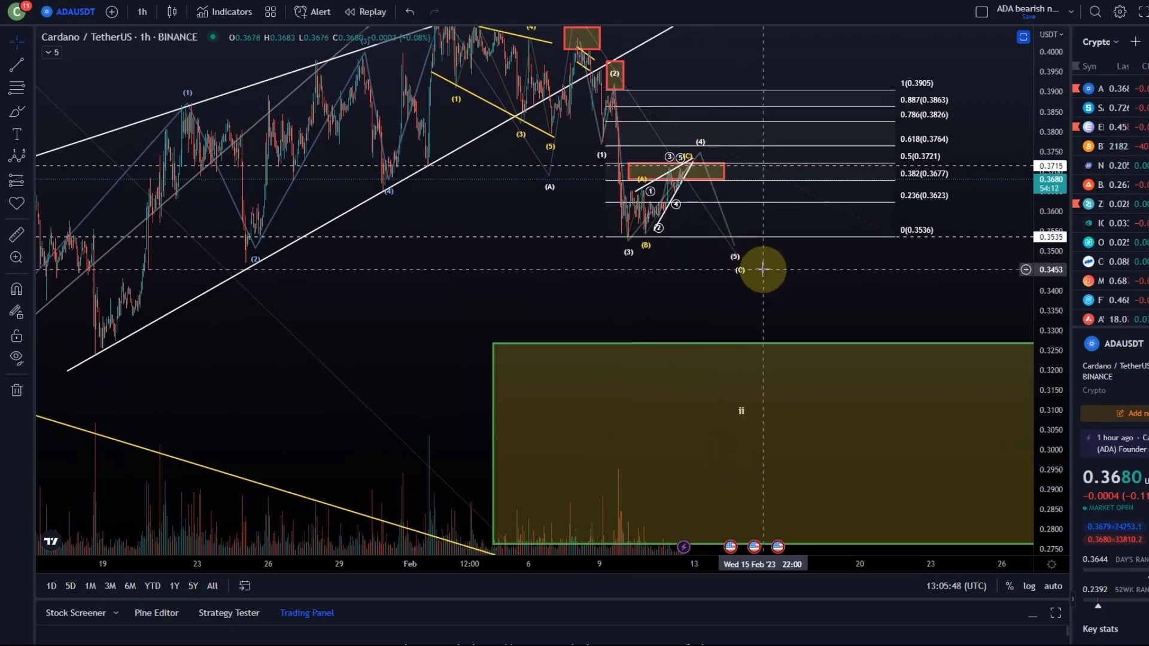
scroll(763, 269, "down", 3)
left_click_drag(1071, 359, 628, 425)
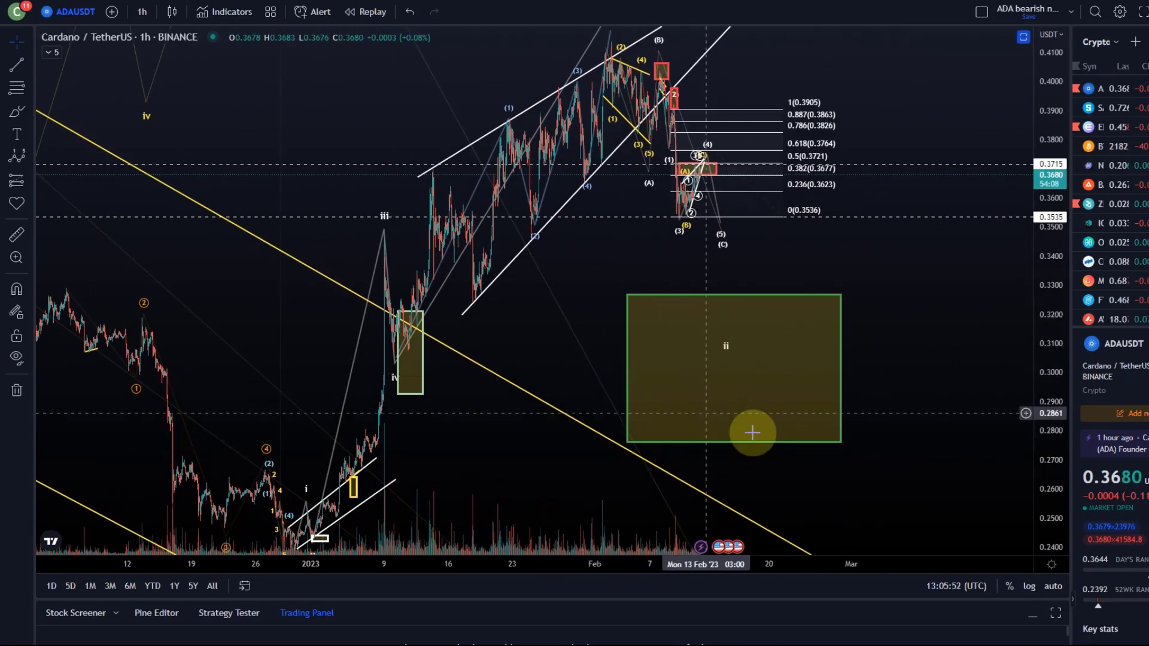
left_click_drag(1043, 235, 971, 303)
left_click(29, 91)
left_click(60, 90)
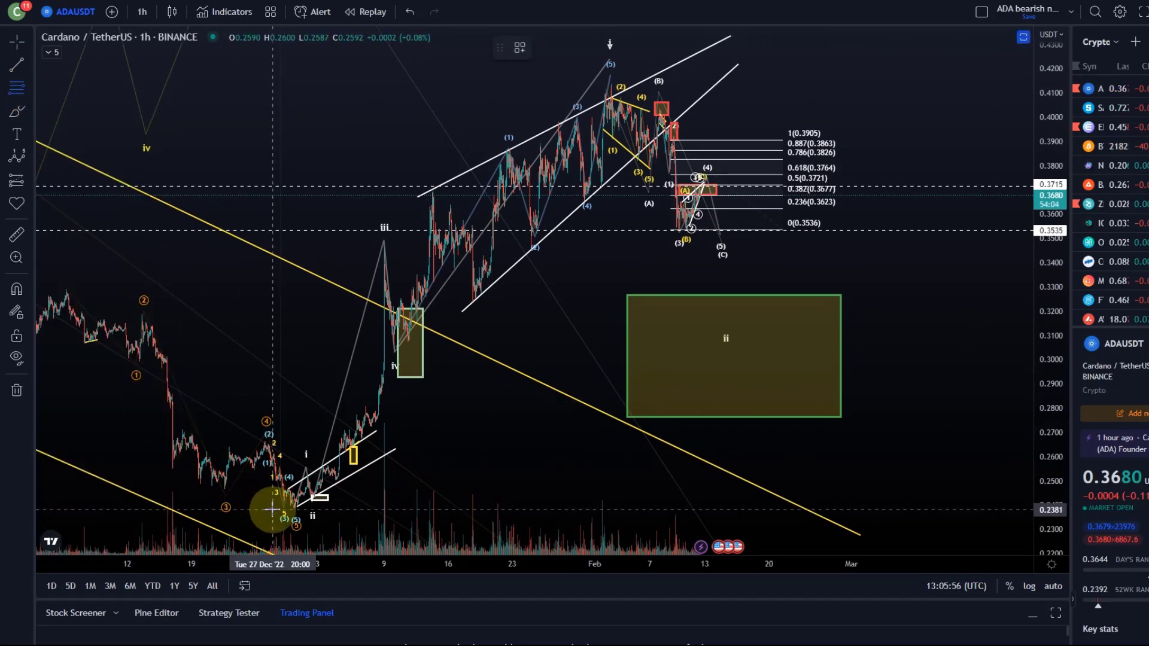
left_click_drag(272, 508, 938, 84)
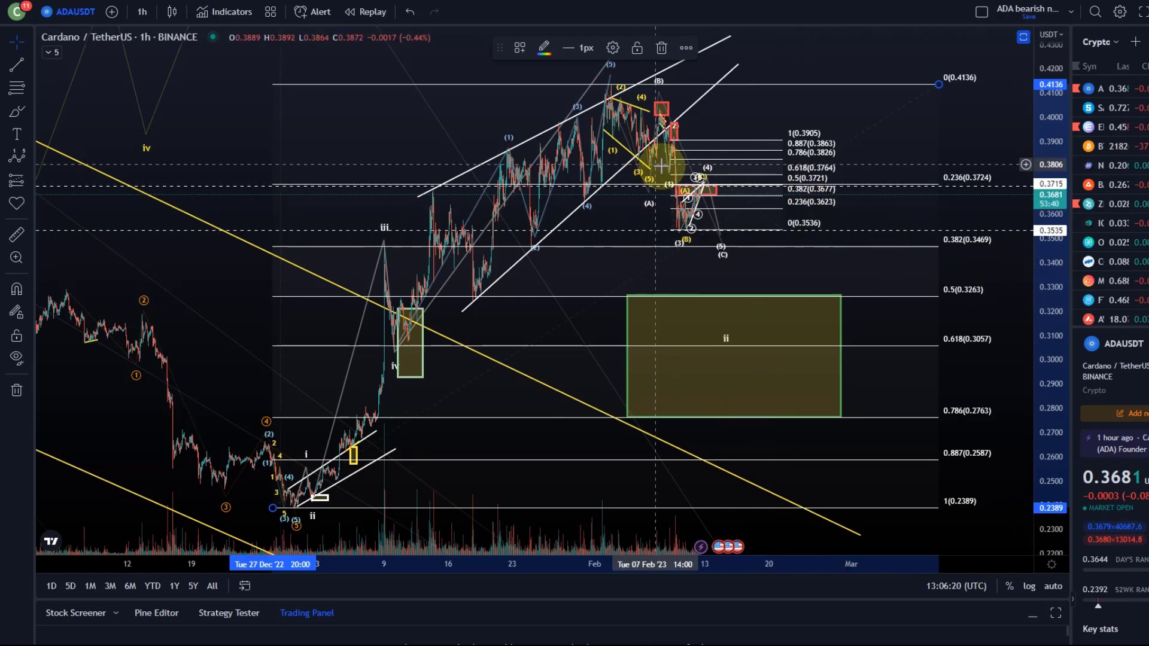
Examine the projected wave (5) and (C) low up close against the 0.382 level of the larger Fibonacci retracement
scroll(682, 172, "up", 5)
mouse_move(418, 101)
left_mouse_down()
mouse_move(926, 225)
mouse_move(950, 210)
left_mouse_up()
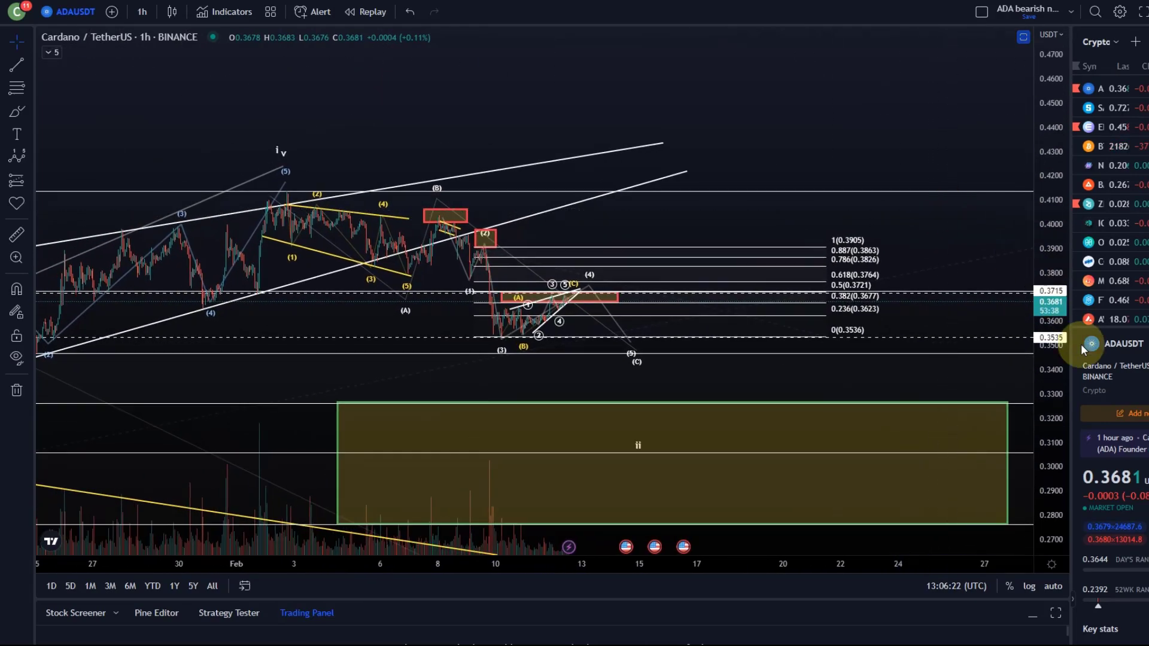
left_click_drag(1051, 396, 1041, 39)
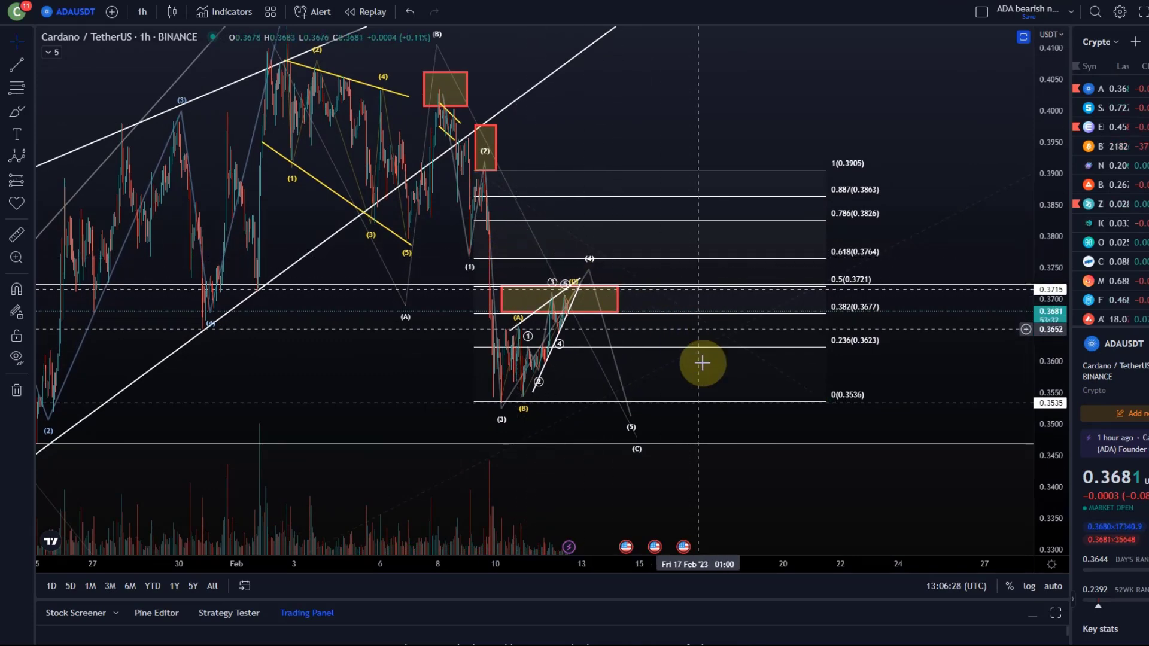
Examine the larger Fibonacci retracement levels from 0.382 down to 0.786 and the green wave ii target zone below the correction
left_click_drag(814, 421, 670, 431)
scroll(679, 446, "down", 10)
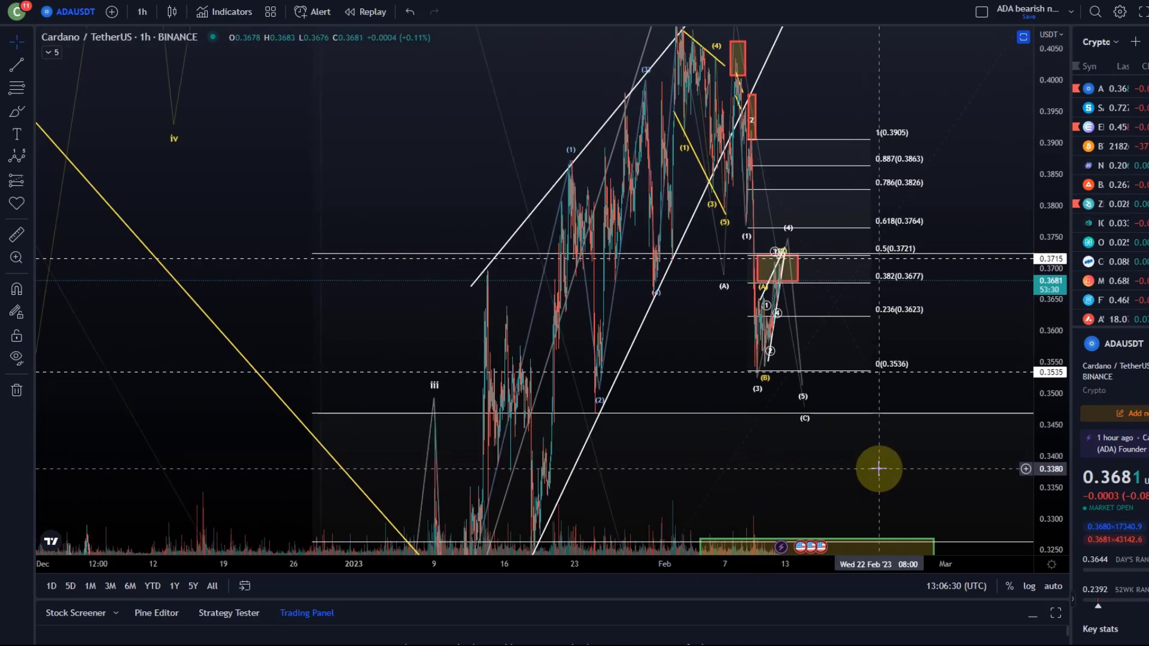
left_click_drag(877, 469, 446, 436)
scroll(462, 431, "down", 1)
left_click_drag(646, 432, 849, 365)
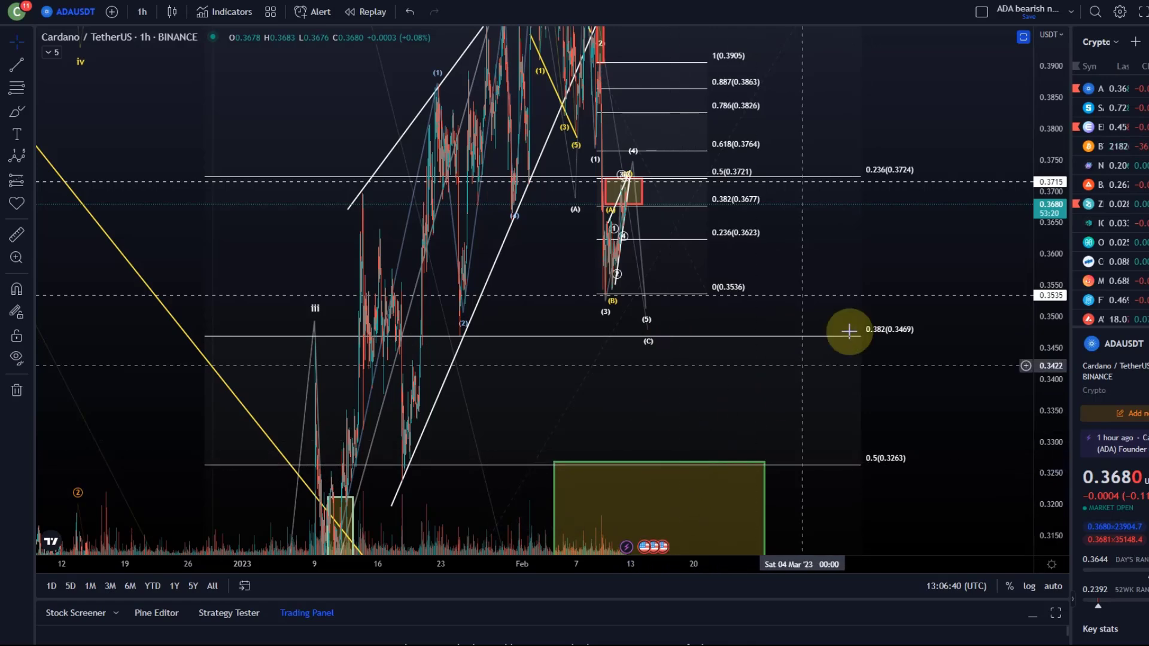
left_click_drag(1046, 199, 1067, 430)
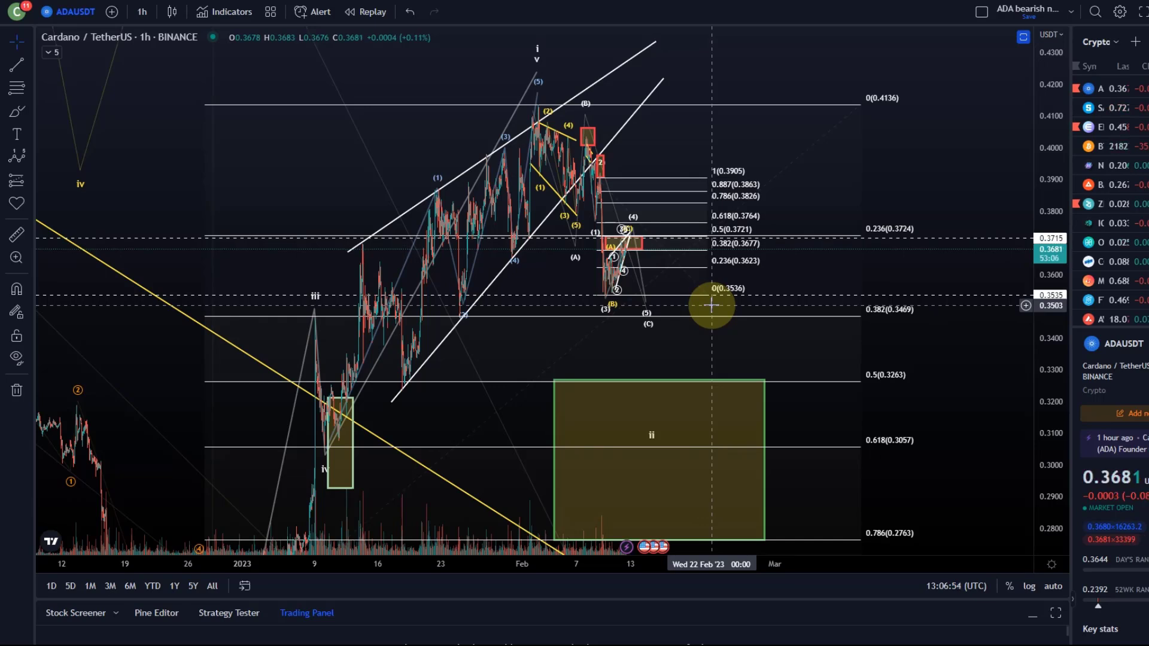
scroll(633, 263, "up", 5)
left_click_drag(392, 355, 597, 333)
scroll(472, 303, "up", 2)
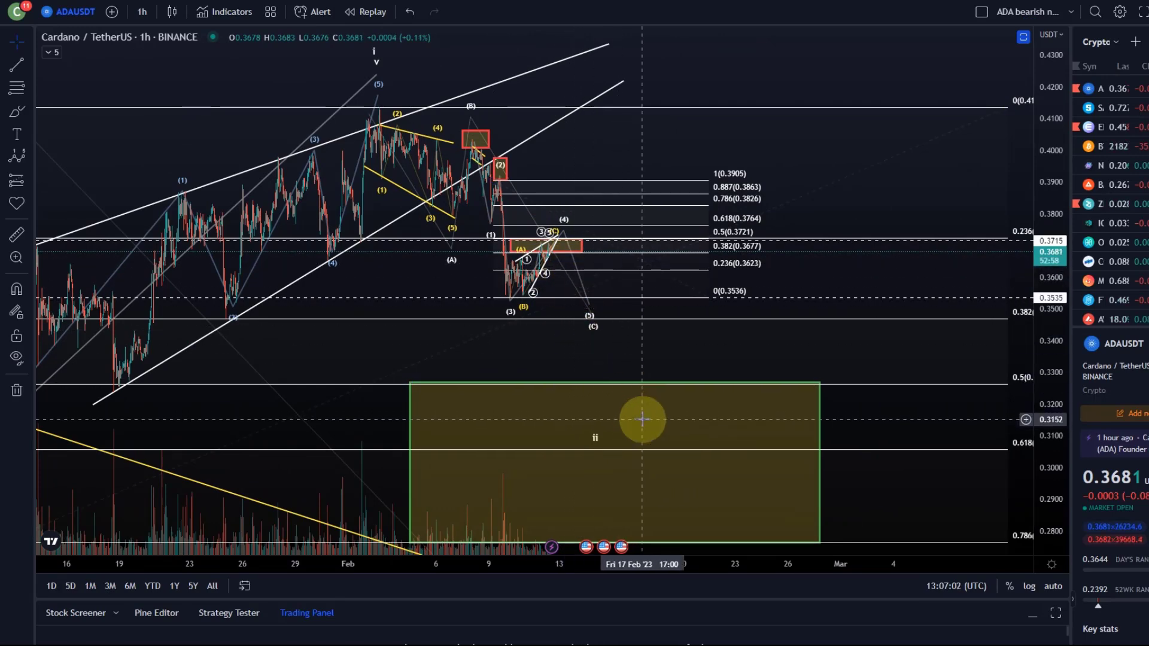
Draw a trend-based Fib extension from about 0.4032 near wave (B) to 0.3770 near wave (1), projected from 0.3706 near wave (4)
left_click_drag(600, 392, 737, 456)
scroll(728, 451, "up", 3)
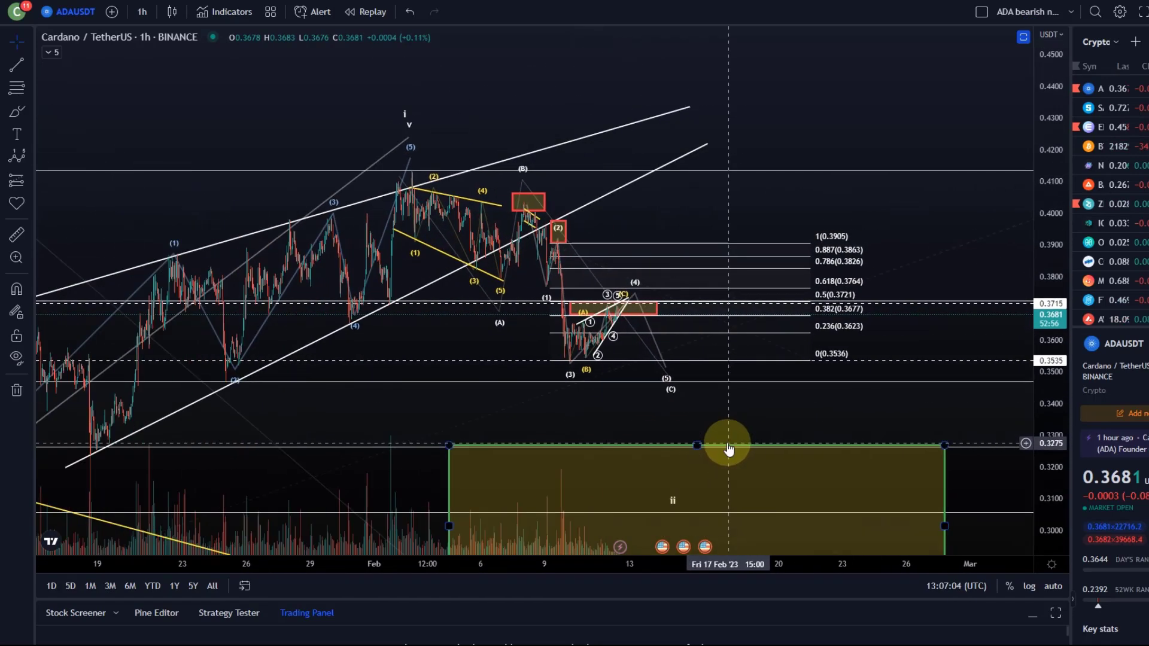
left_click_drag(699, 421, 786, 405)
left_click_drag(1048, 335, 949, 180)
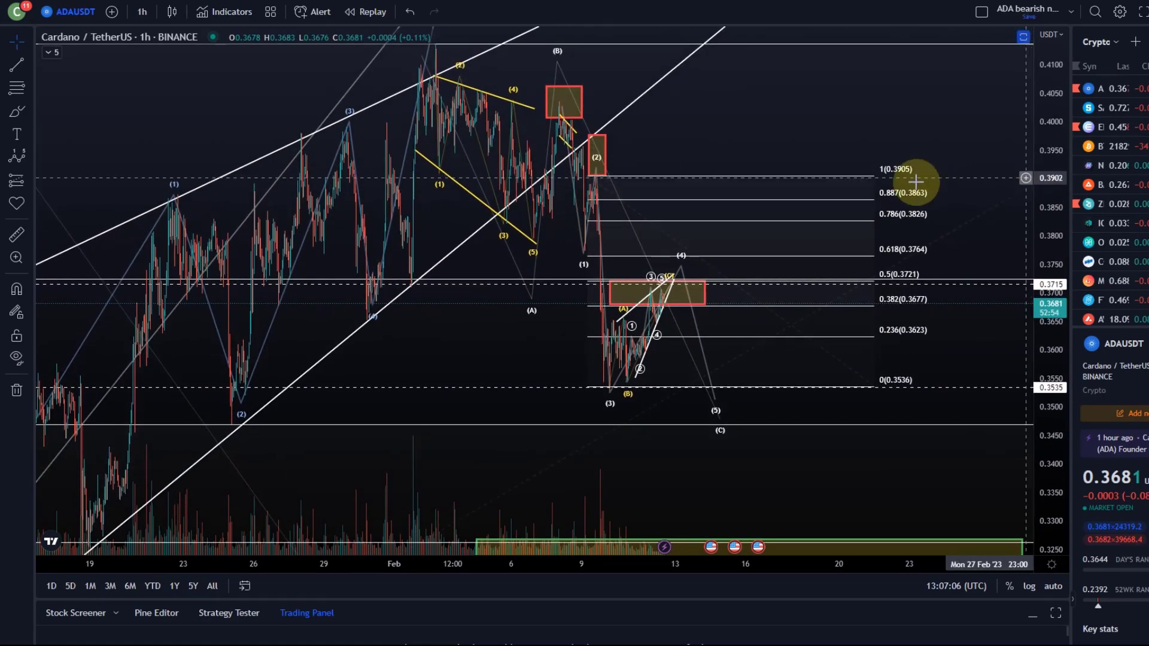
left_click(33, 87)
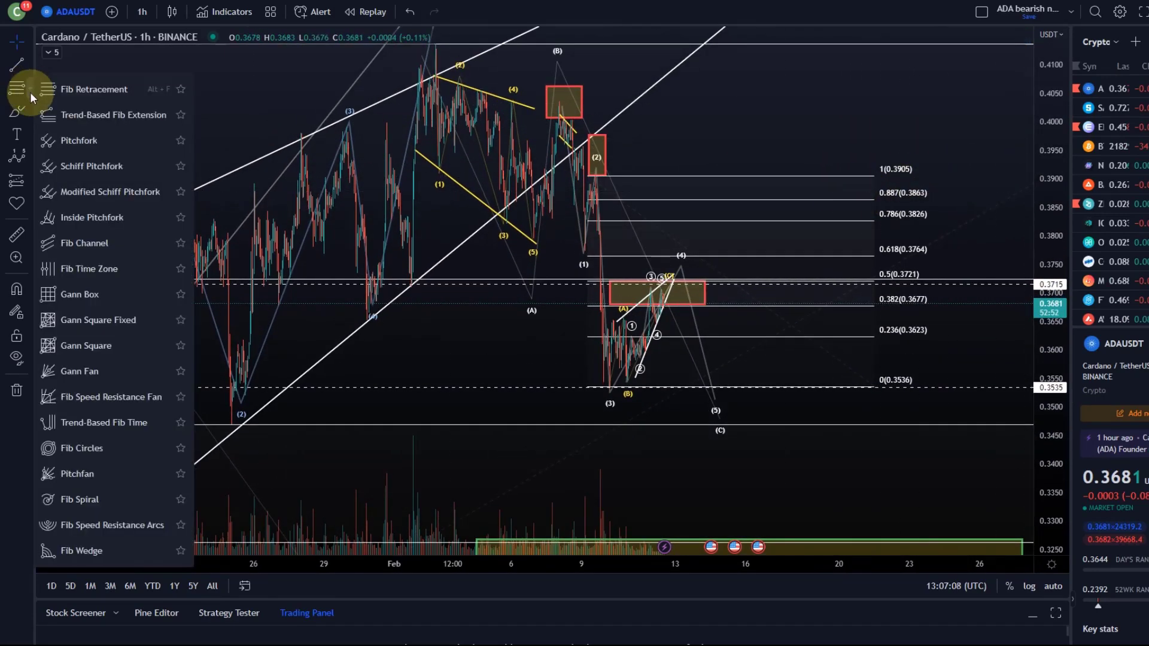
left_click(157, 117)
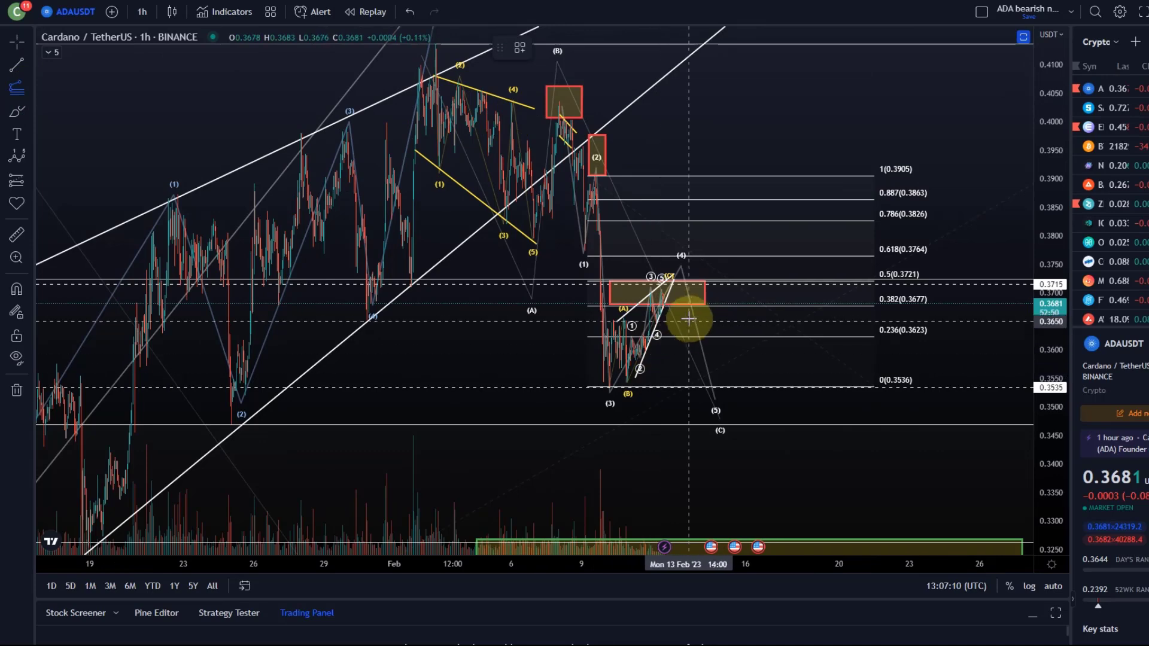
left_click(546, 104)
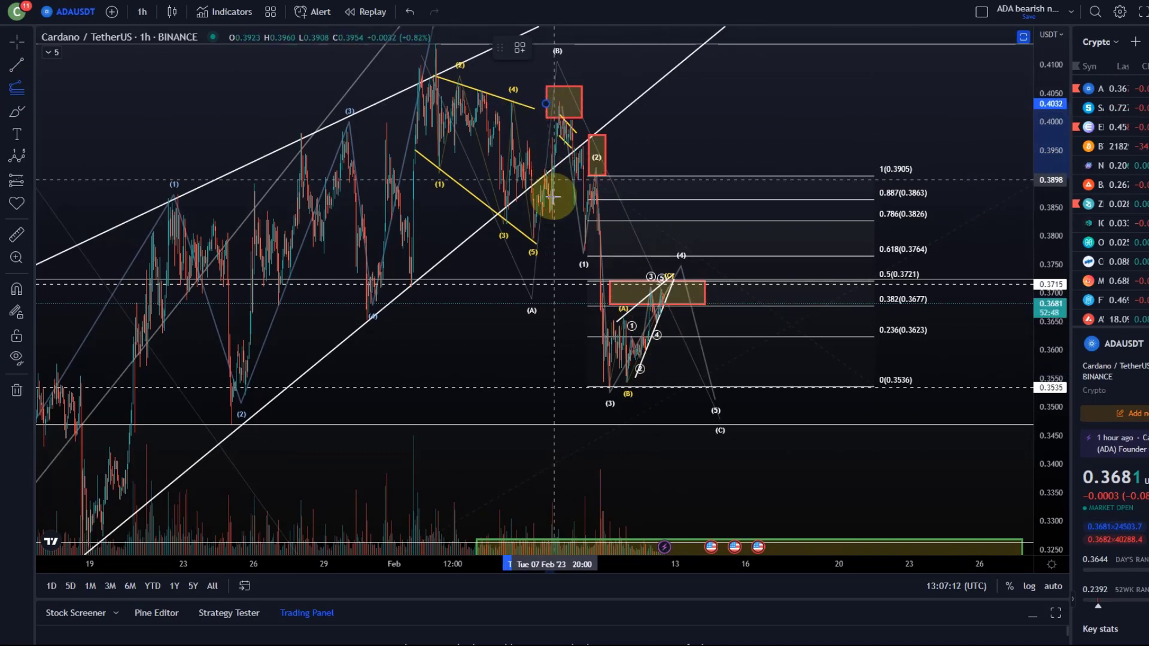
left_click(558, 254)
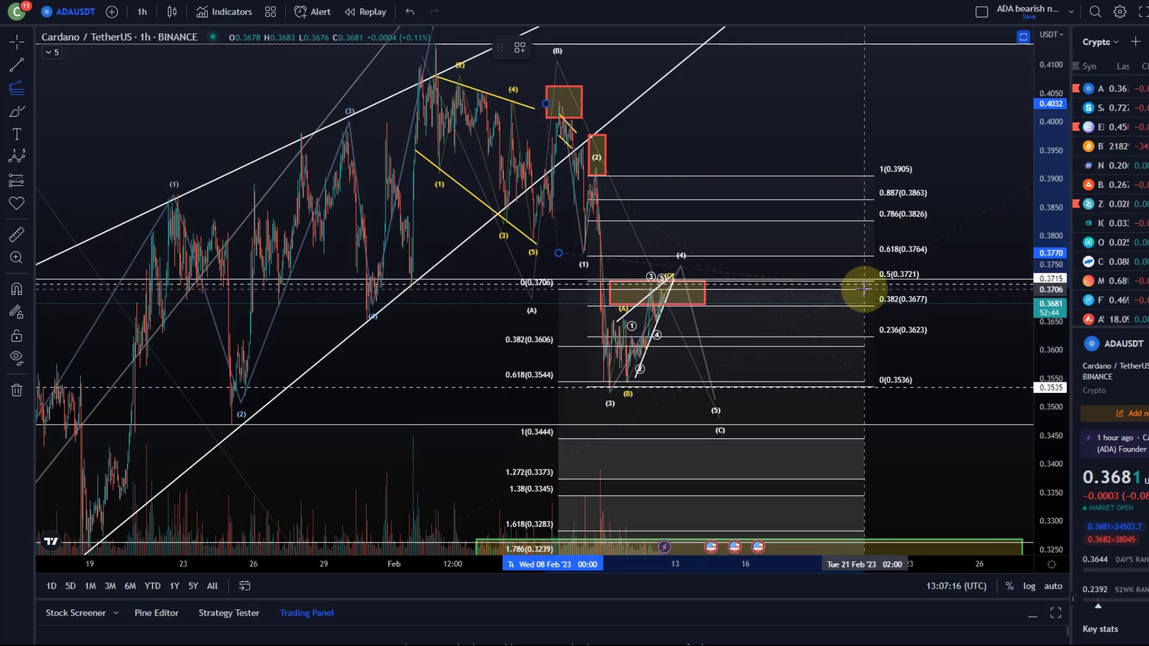
left_click(864, 289)
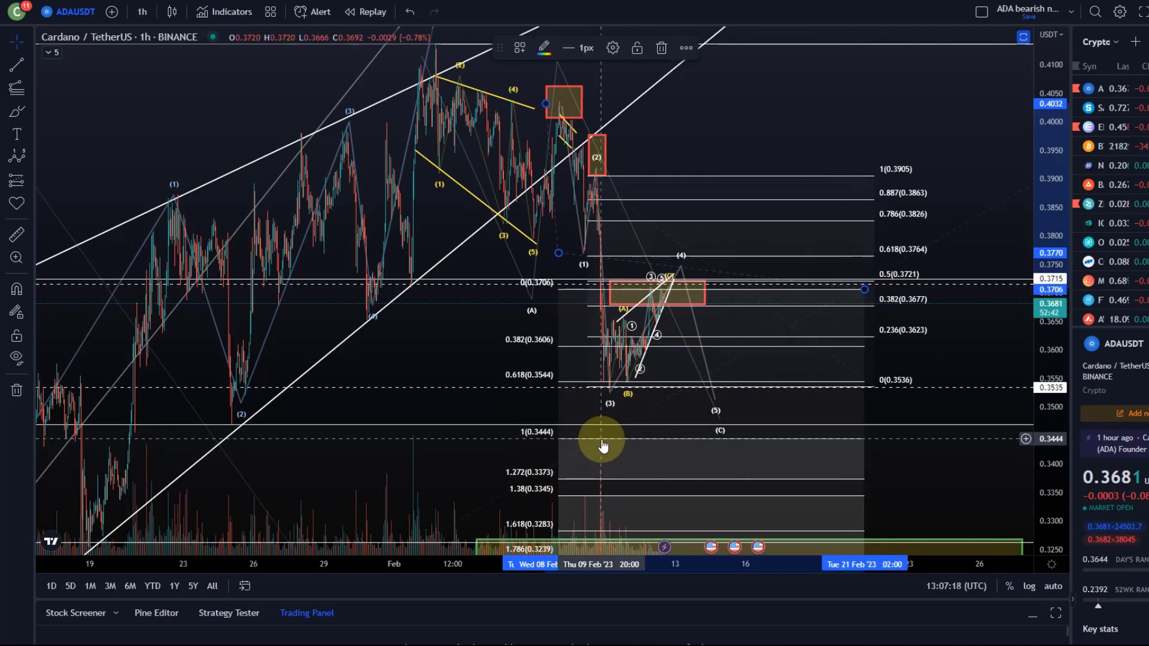
Draw a support rectangle around the projected wave (C) low from about 0.3474 to 0.3443, and make its border green
scroll(613, 442, "down", 7)
left_click_drag(693, 469, 379, 386)
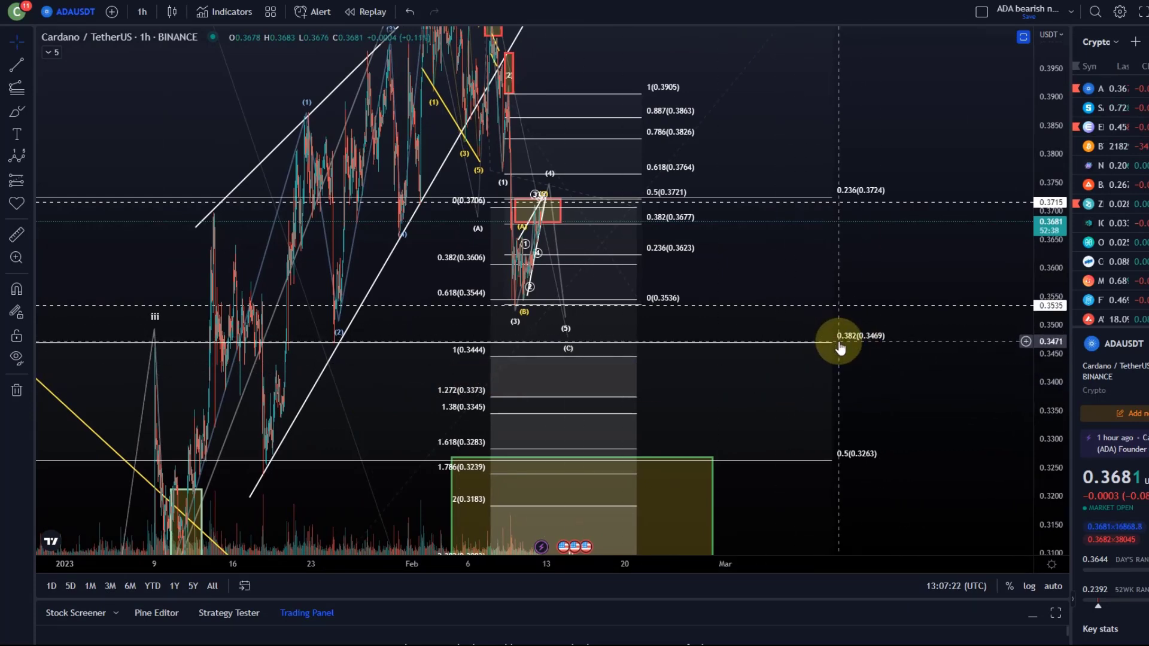
scroll(335, 332, "down", 2)
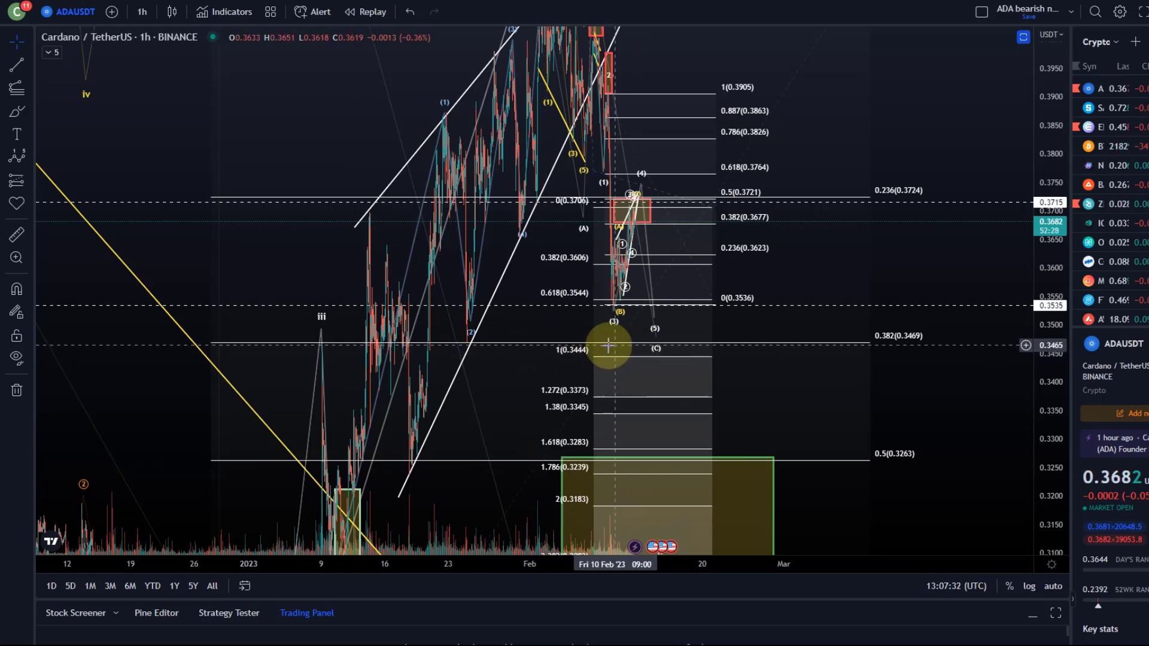
left_click(30, 119)
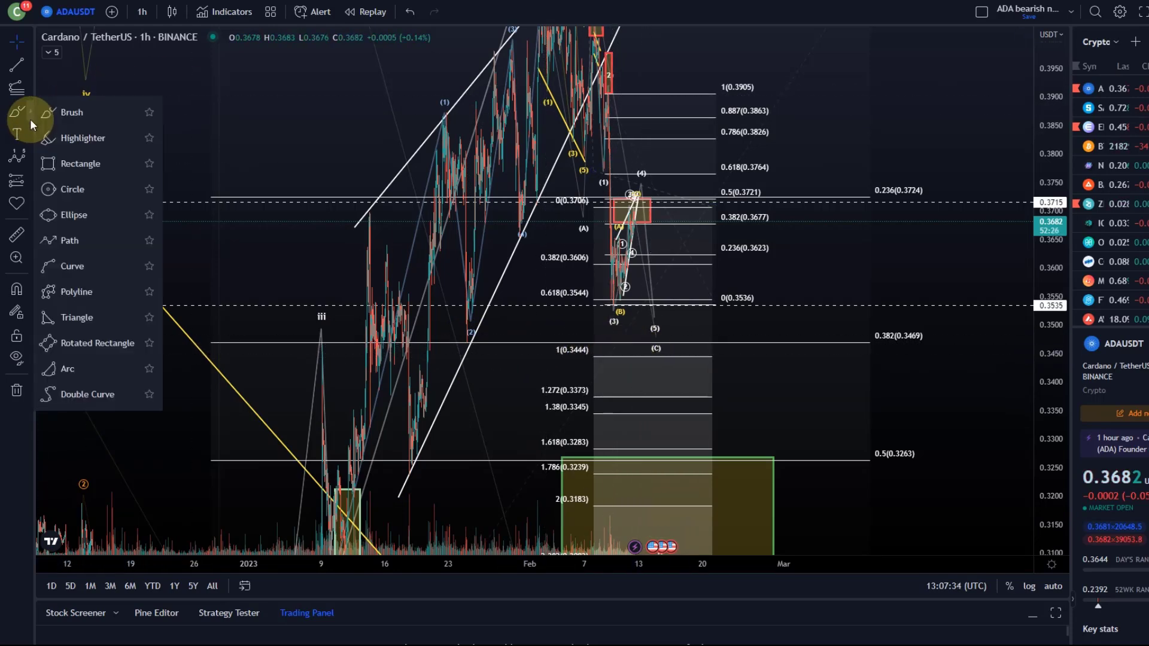
left_click(60, 166)
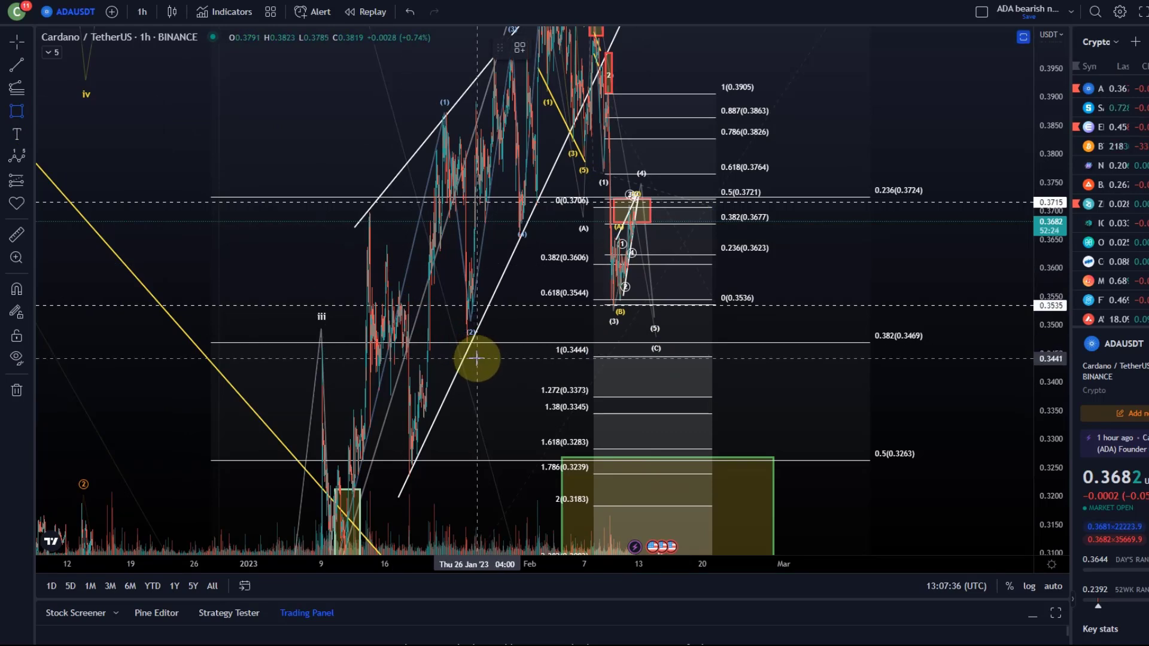
left_click_drag(477, 357, 972, 339)
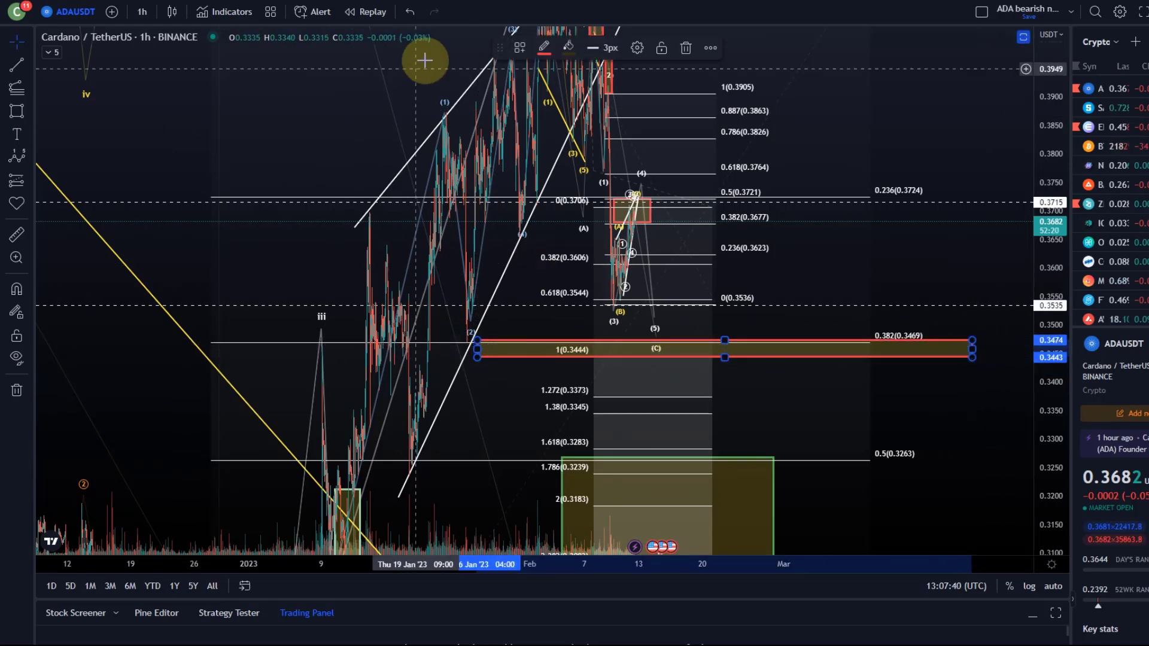
left_click(545, 50)
left_click(589, 91)
left_click(656, 159)
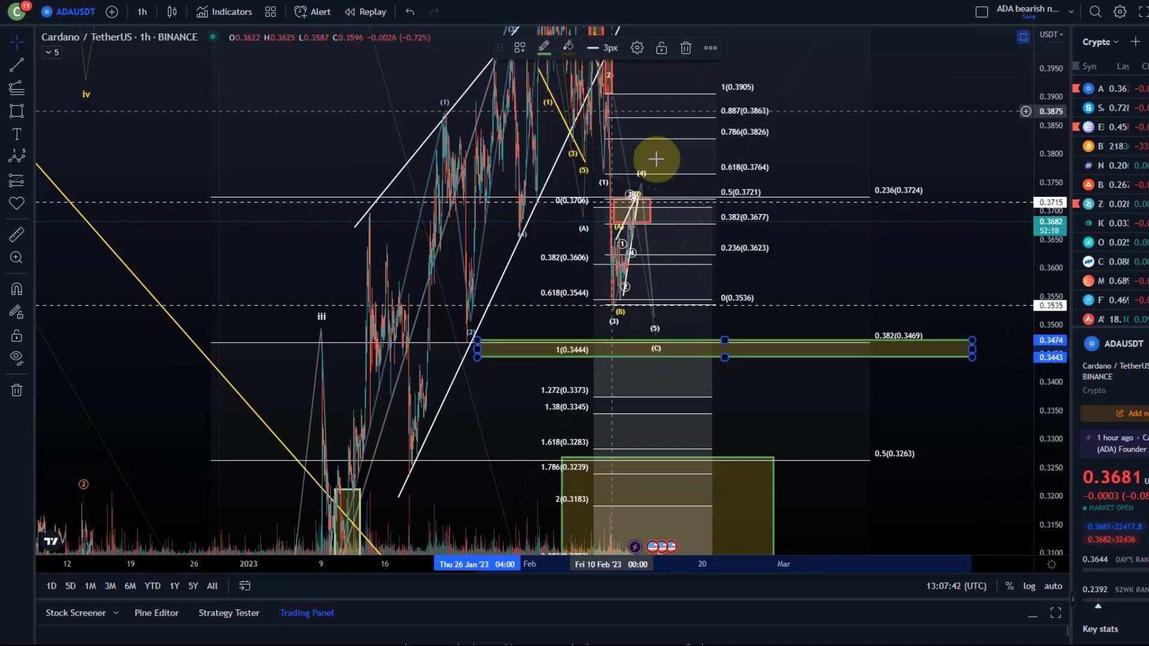
Delete the trend-based Fib extension and the smaller Fib retracement of the decline into the wave (3) low
left_click(698, 398)
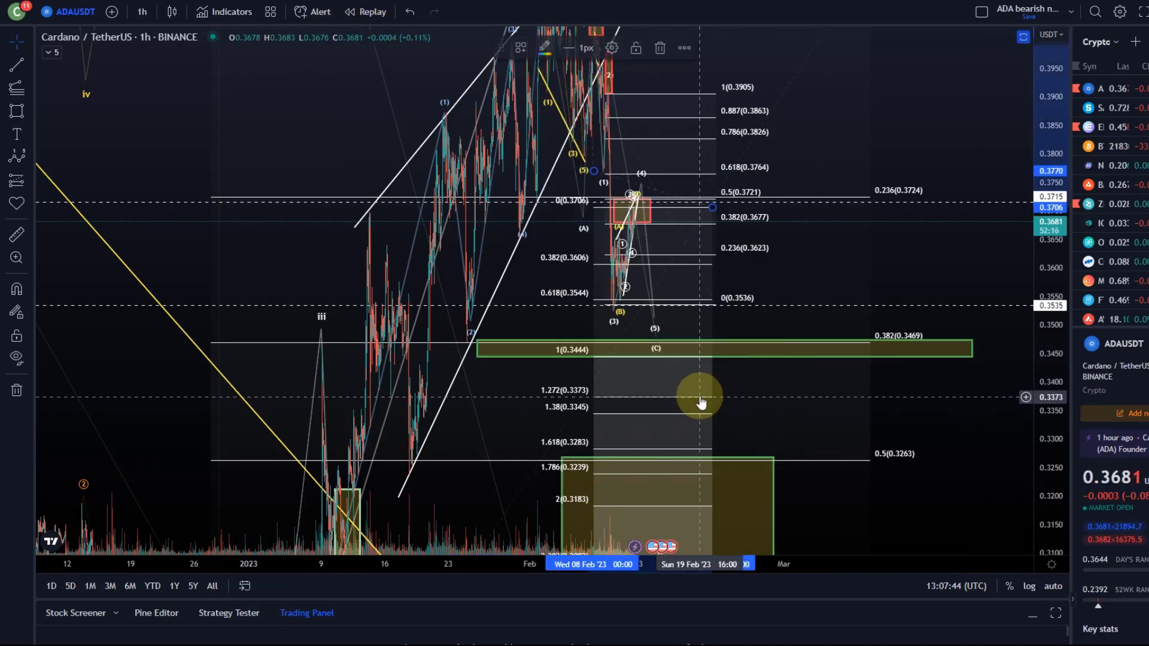
key("Delete")
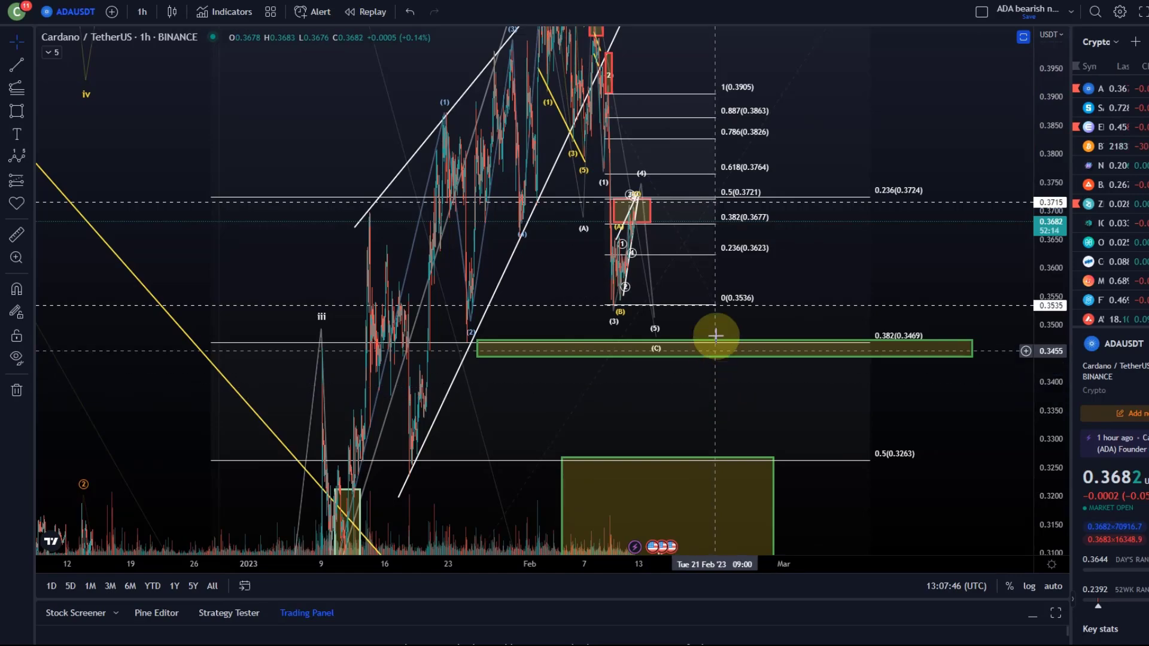
scroll(652, 318, "up", 5)
left_click_drag(526, 419, 729, 389)
scroll(729, 389, "up", 10)
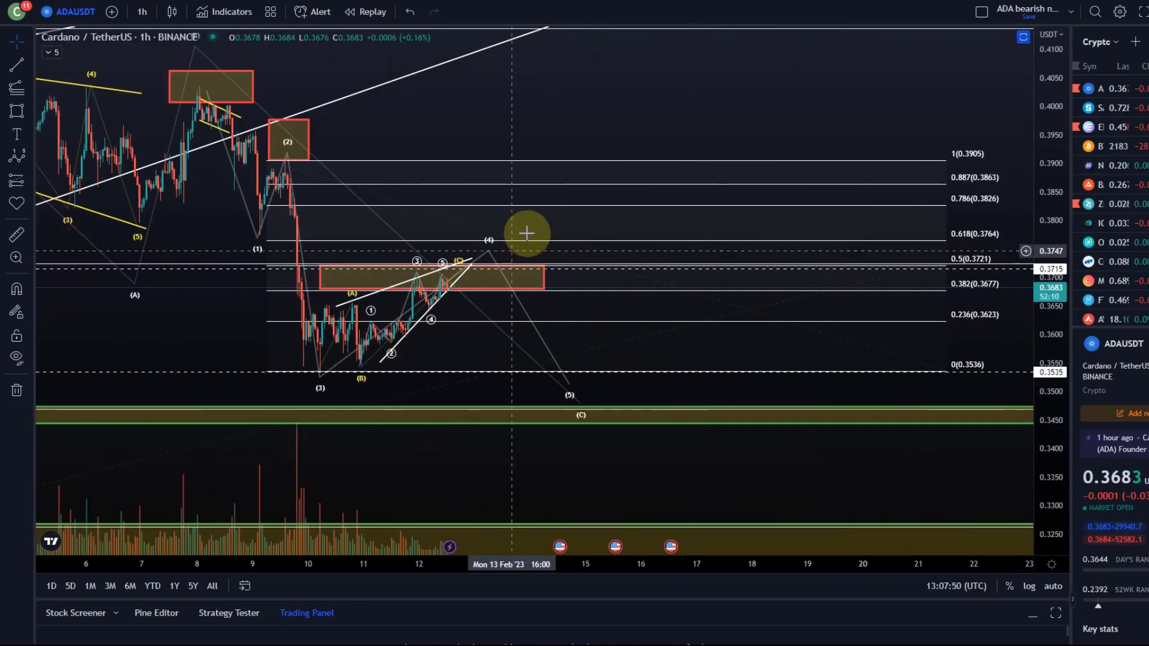
left_click_drag(616, 87, 803, 76)
scroll(961, 300, "up", 5)
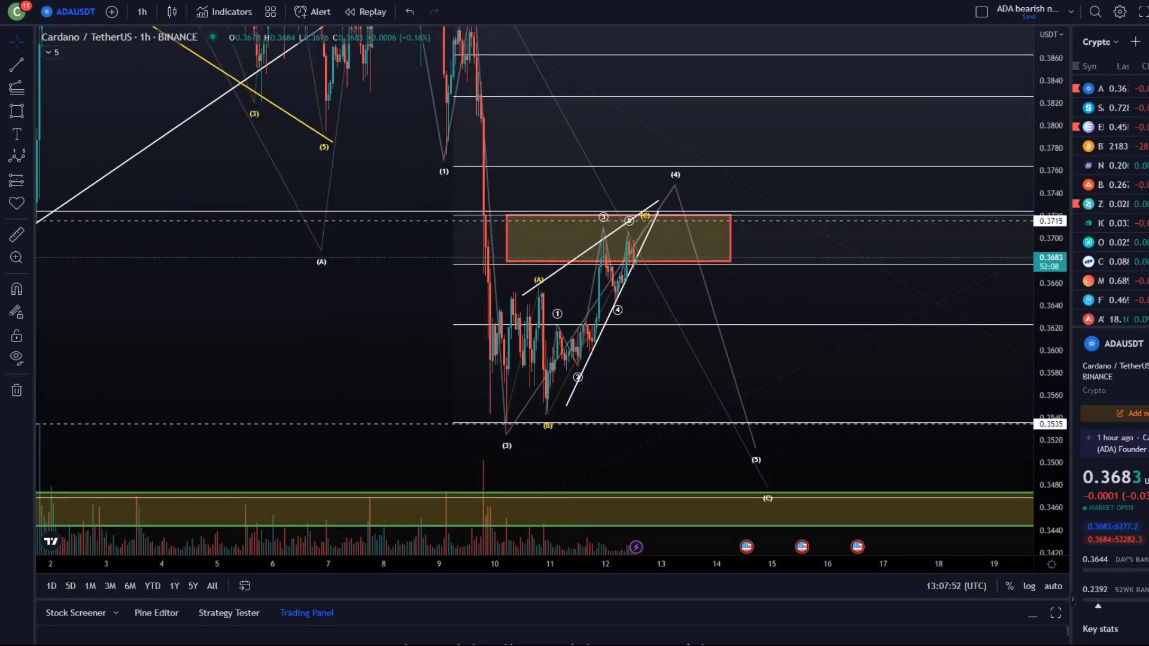
left_click_drag(691, 369, 888, 395)
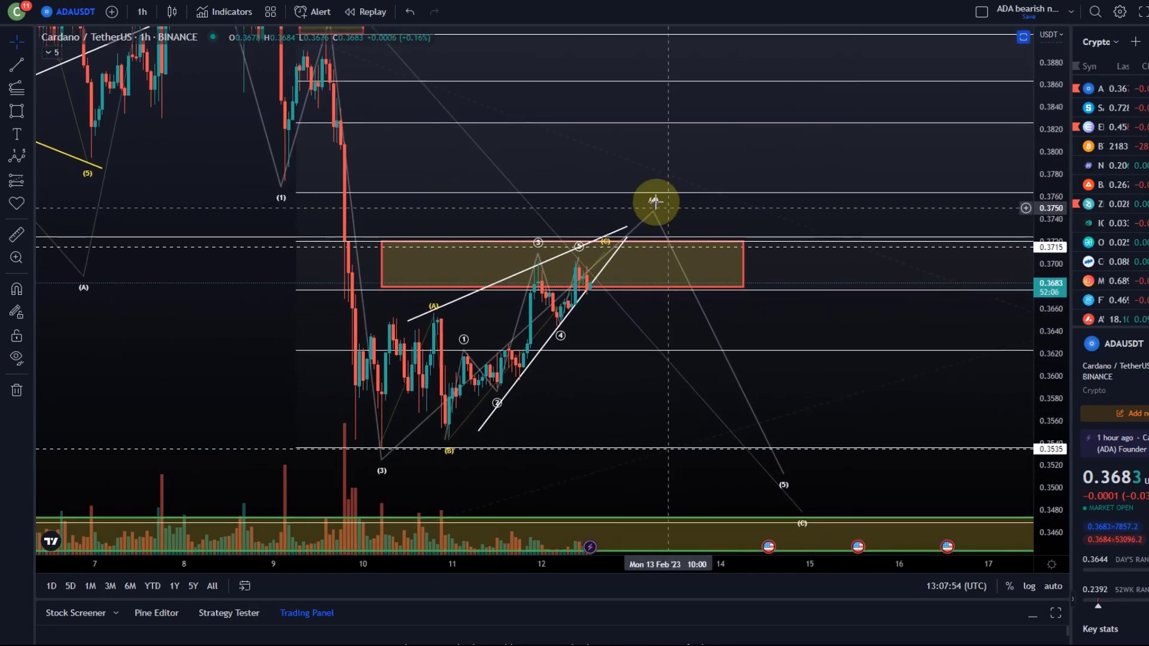
left_click(607, 192)
key("Delete")
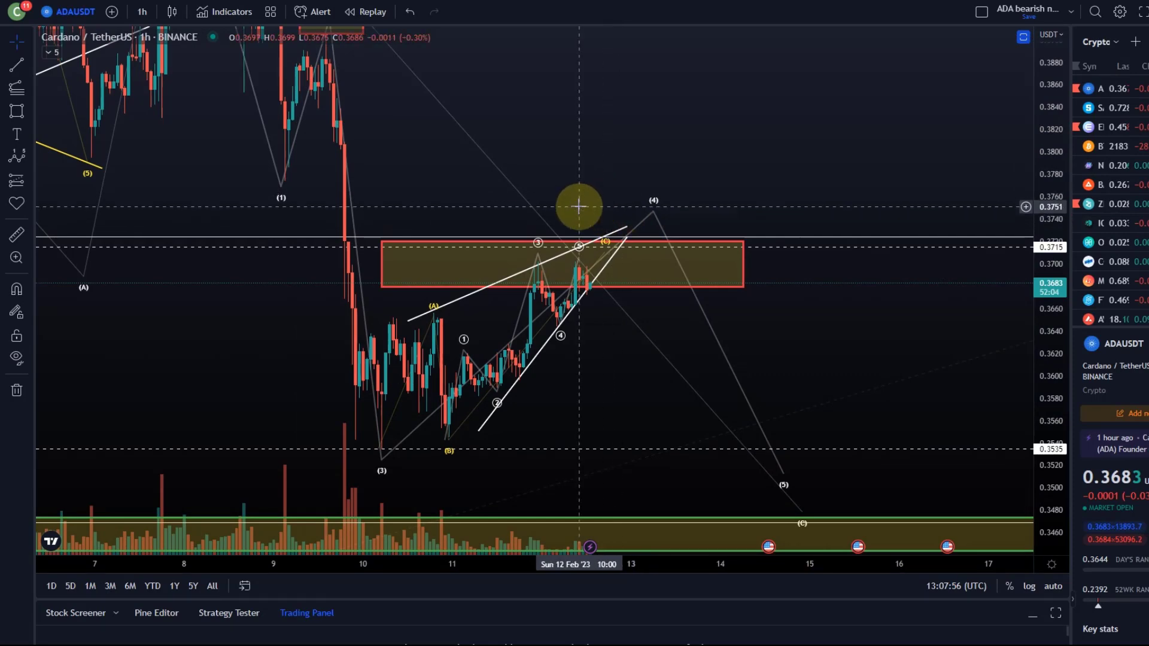
Raise the end points of circled wave 5 and yellow wave (C), placing wave (C) at about 0.3768
left_click_drag(579, 206, 808, 207)
scroll(808, 213, "up", 4)
left_click_drag(681, 200, 728, 183)
mouse_move(751, 235)
left_mouse_down()
mouse_move(749, 213)
mouse_move(772, 185)
mouse_move(760, 171)
left_mouse_up()
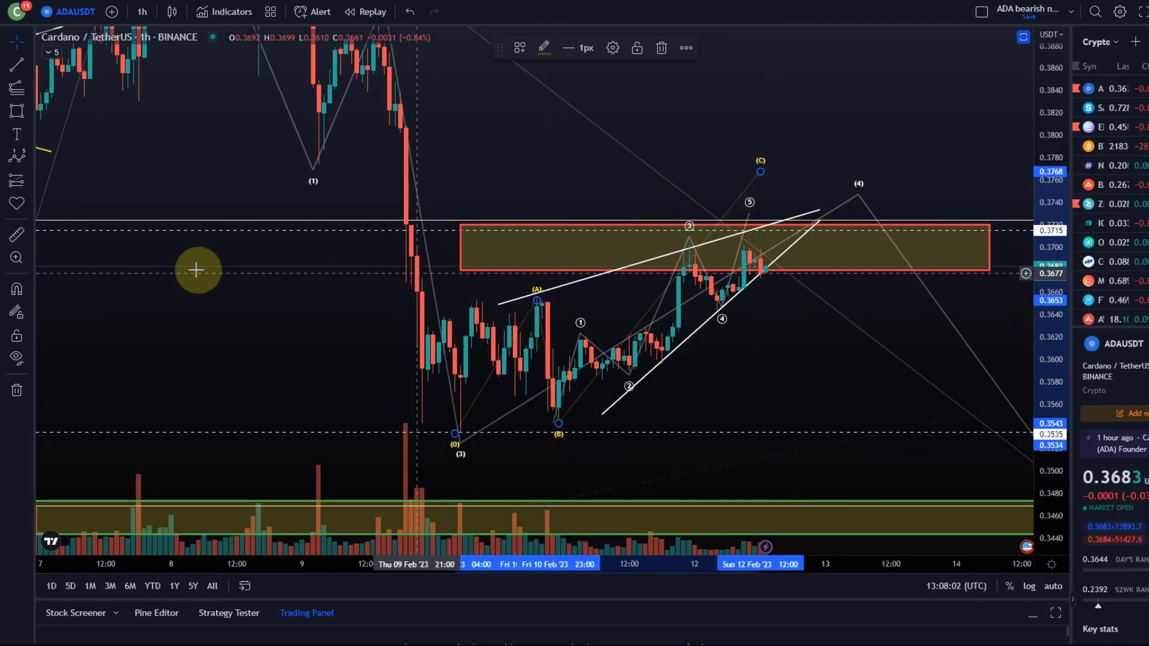
Trace the rise from the wave (3) low through (A), (B) and the circled subwaves with the brush, and delete the stroke
left_click(26, 110)
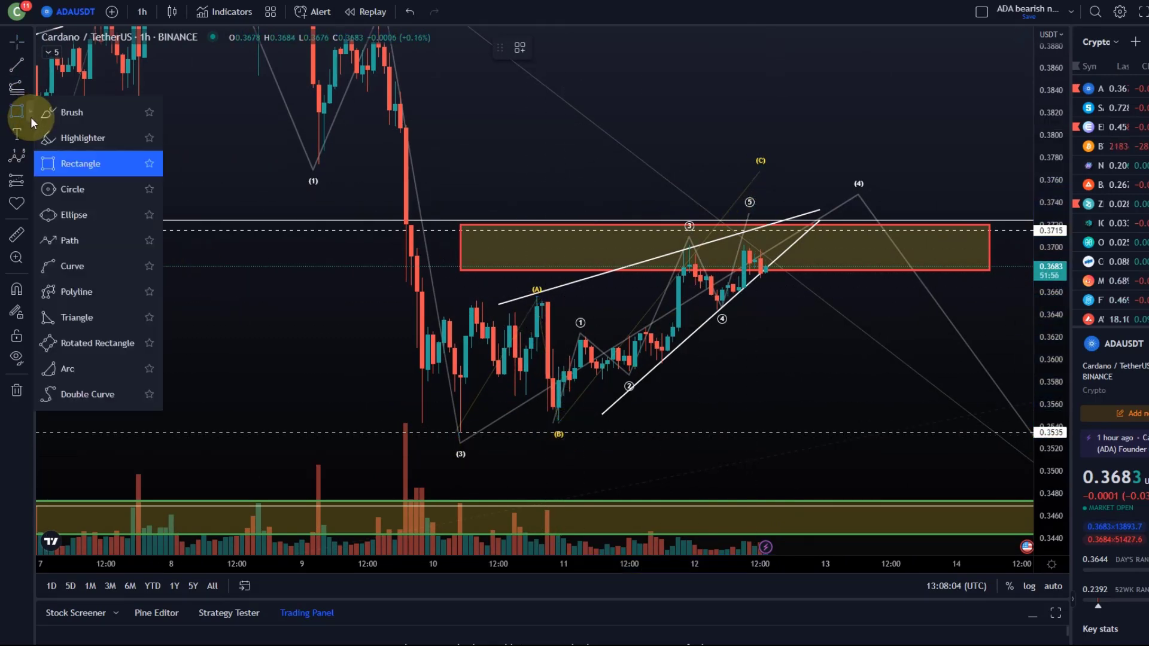
left_click(65, 136)
mouse_move(462, 439)
left_mouse_down()
mouse_move(532, 284)
mouse_move(572, 434)
mouse_move(583, 329)
mouse_move(622, 390)
mouse_move(693, 234)
mouse_move(716, 311)
mouse_move(765, 236)
left_mouse_up()
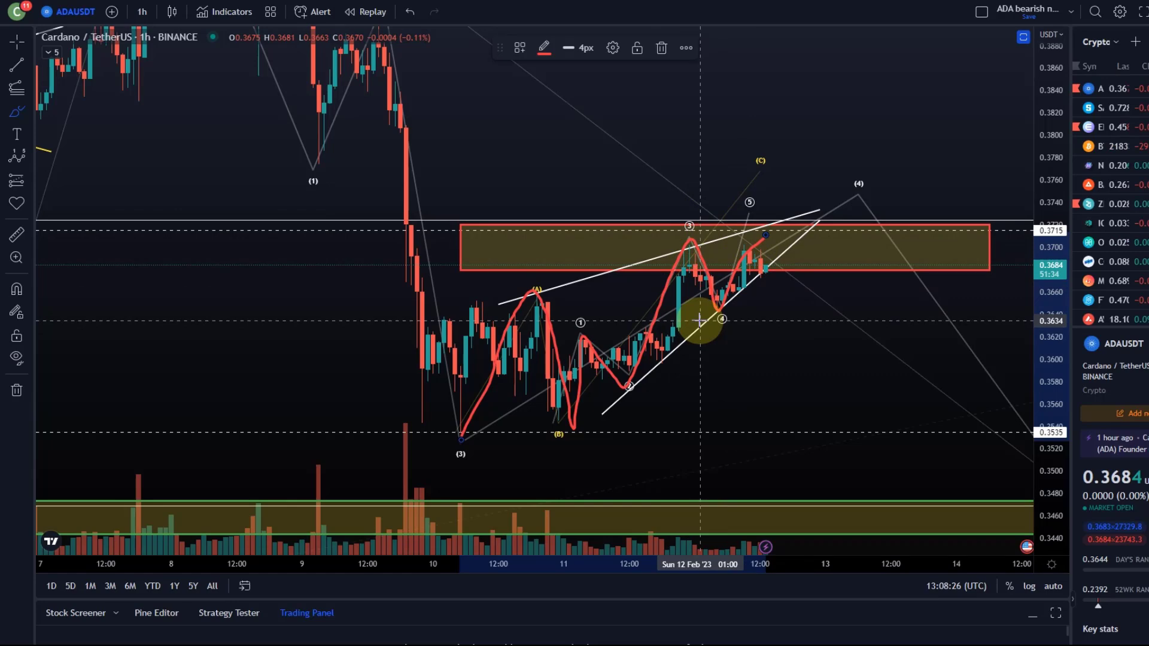
key("Delete")
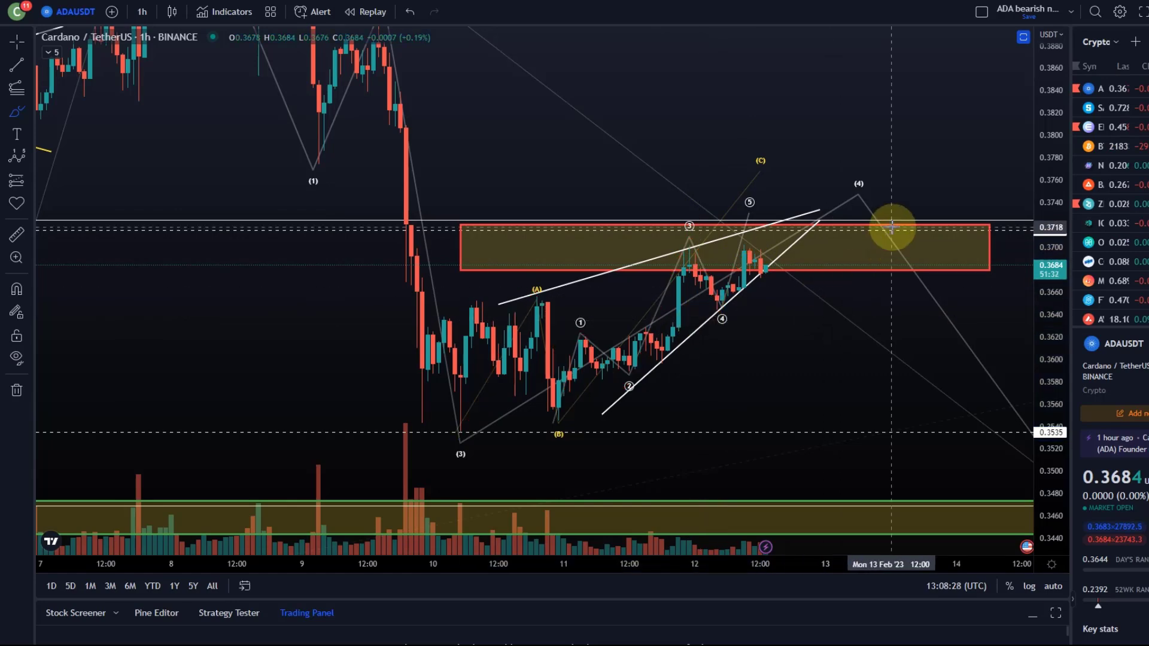
Draw a Fib retracement of the decline into wave (3), from about 0.3905 near wave (2) down to about 0.3537
scroll(890, 231, "down", 3)
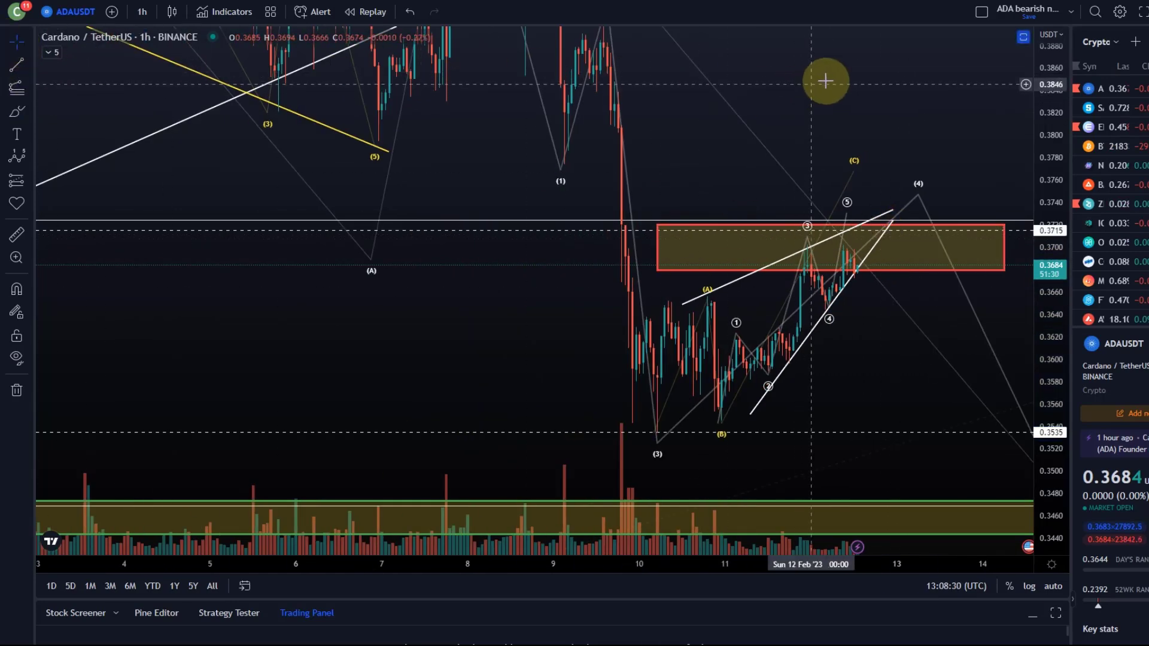
scroll(457, 118, "down", 6)
left_click_drag(971, 317, 755, 308)
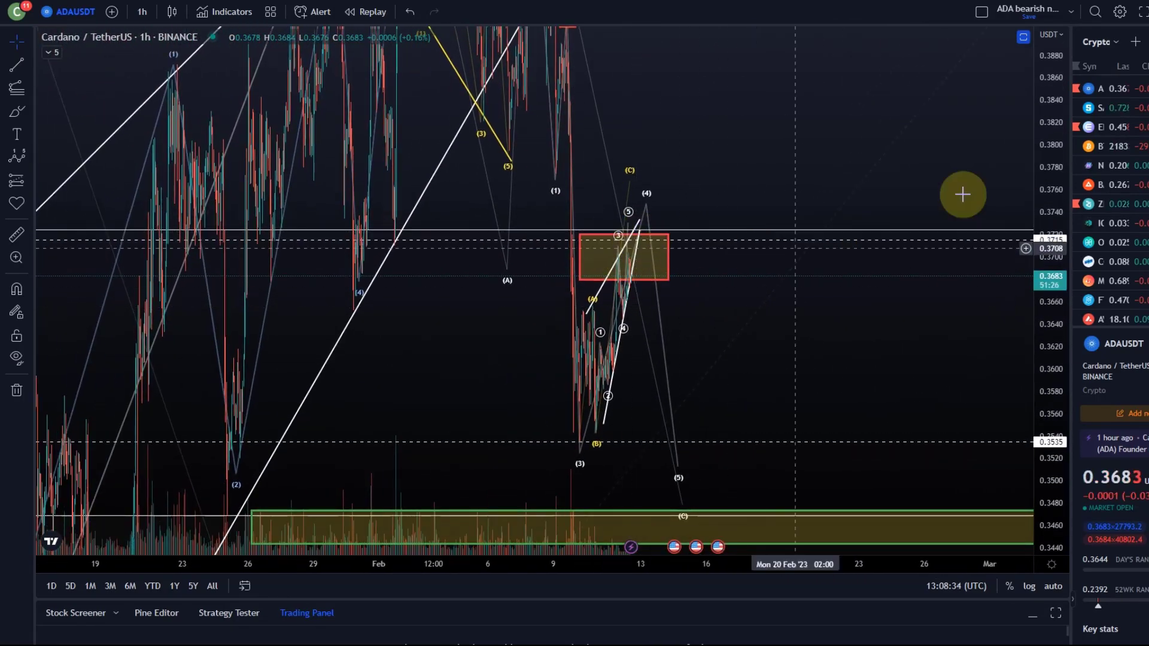
left_click_drag(1051, 185, 1107, 397)
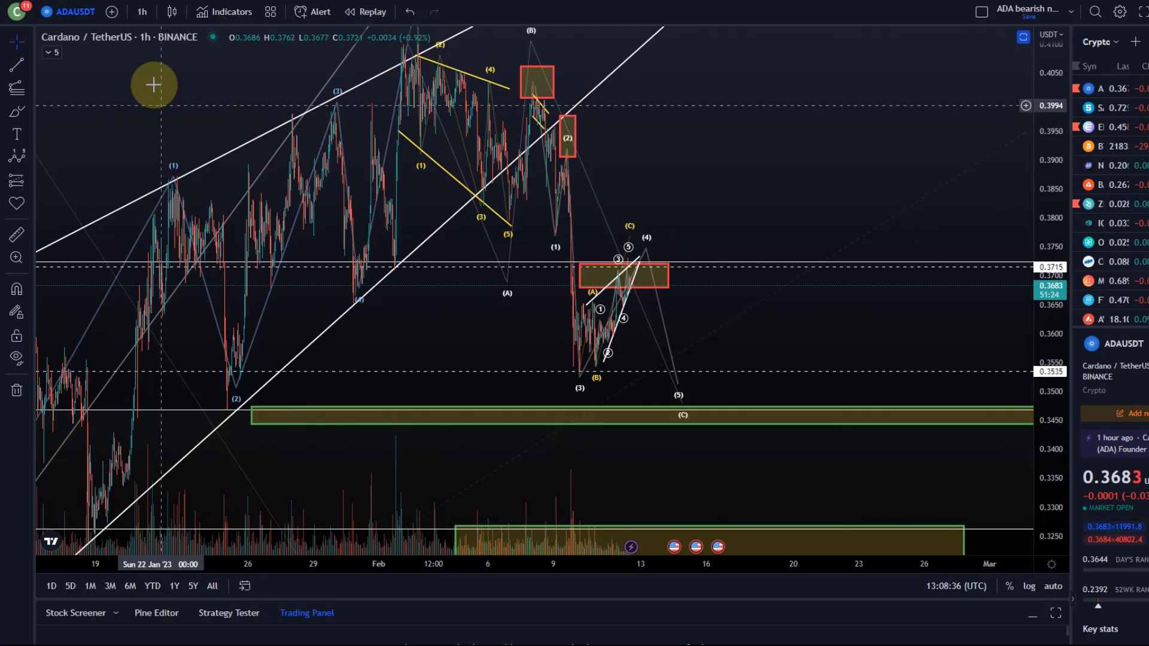
left_click(29, 88)
left_click(30, 89)
left_click(27, 91)
left_click(60, 91)
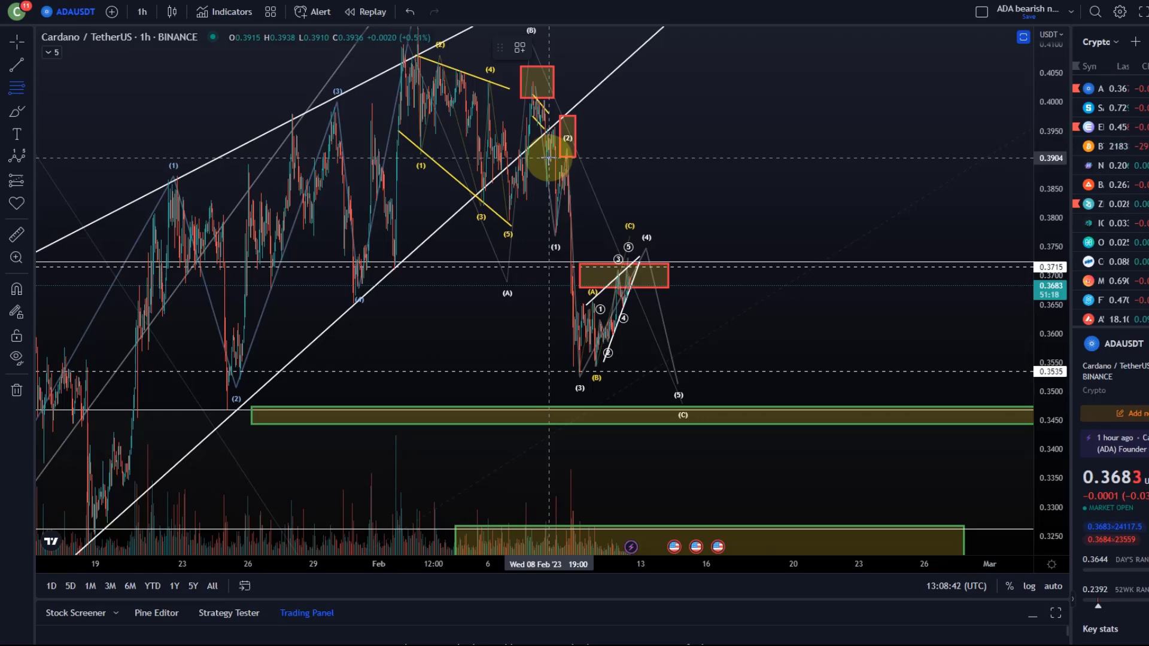
left_click_drag(550, 157, 803, 371)
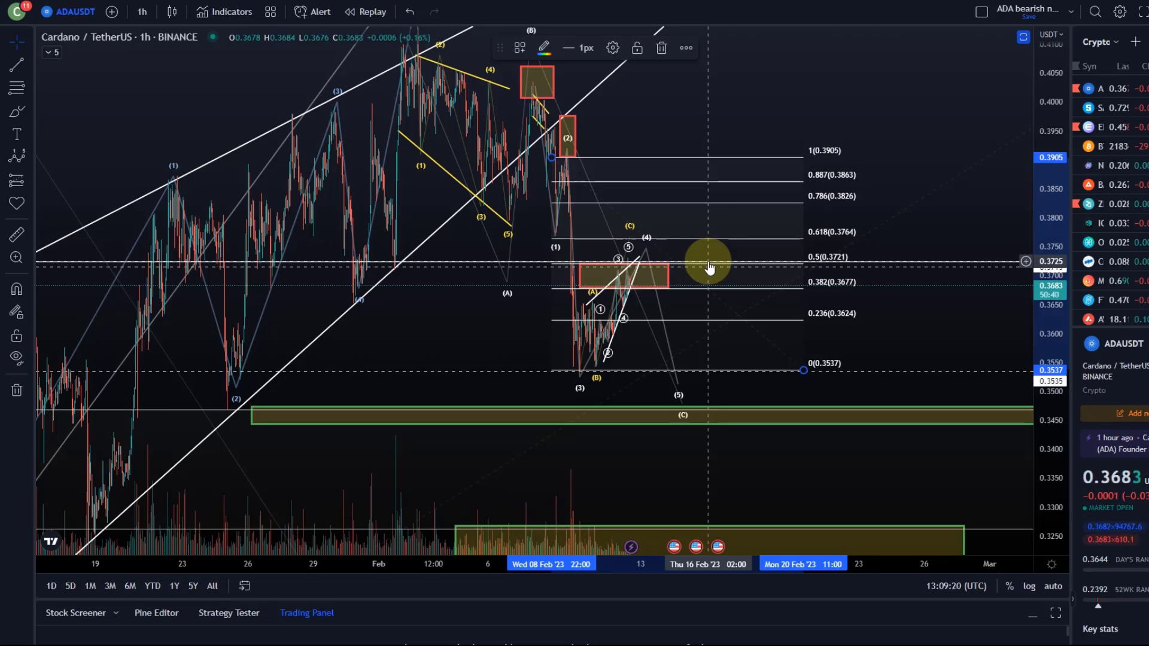
Examine the wedge-shaped rally toward wave (4) up close against the new Fib levels and the red resistance zone
scroll(527, 217, "up", 9)
left_click_drag(382, 100, 1082, 45)
scroll(742, 185, "up", 5)
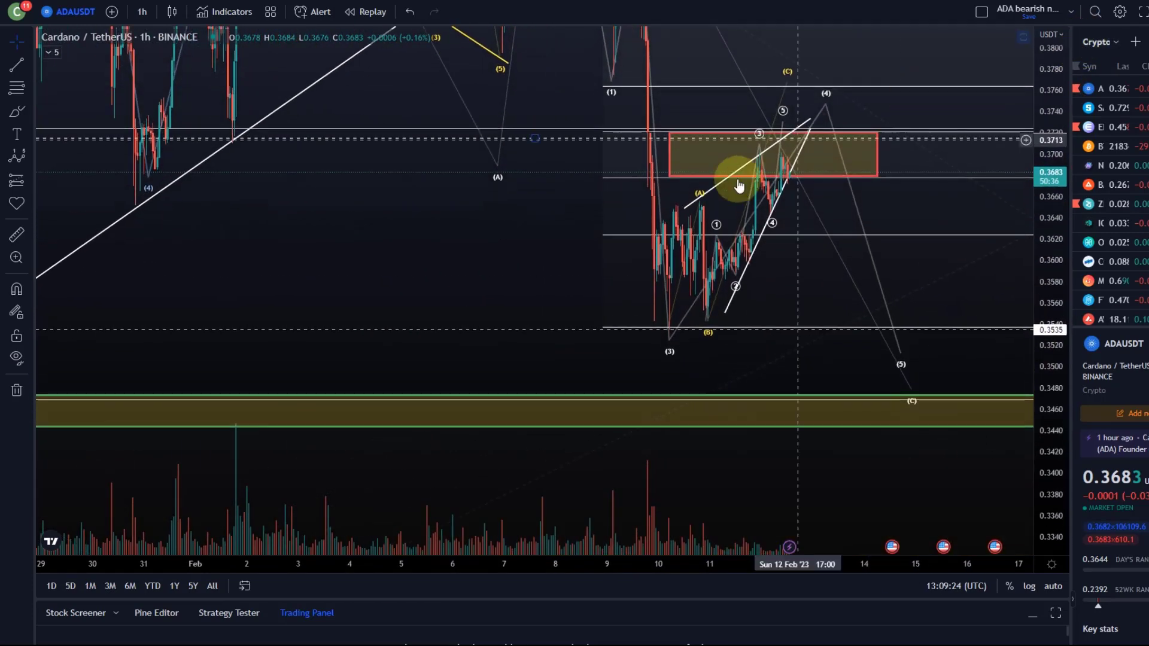
left_click_drag(360, 206, 546, 239)
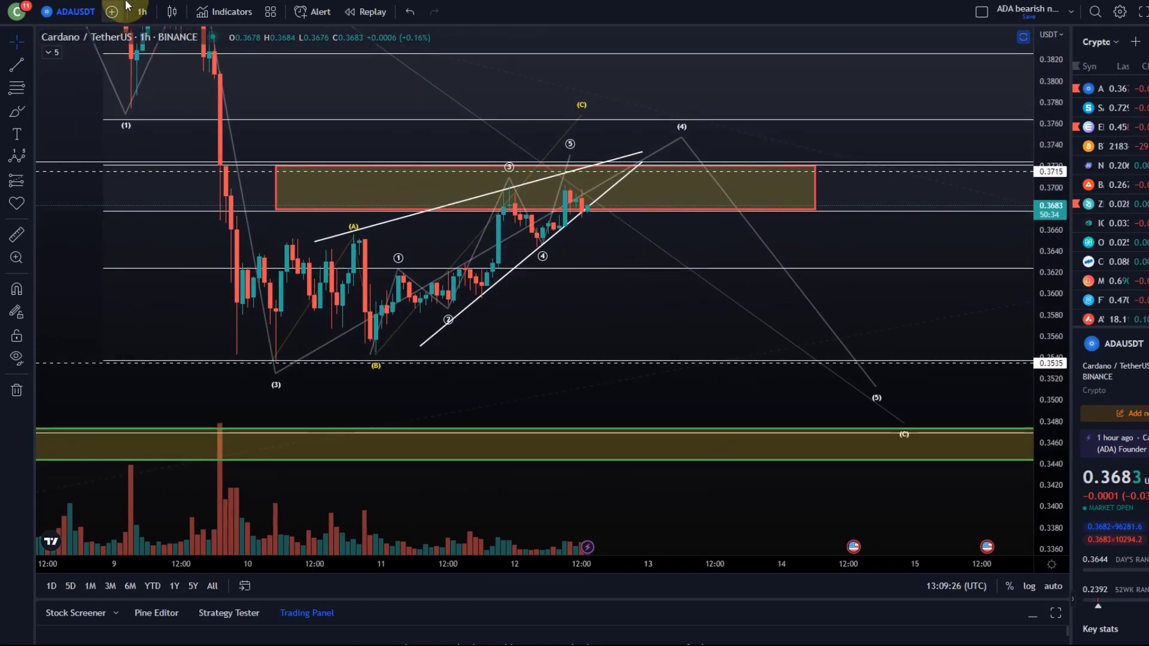
scroll(591, 217, "up", 1)
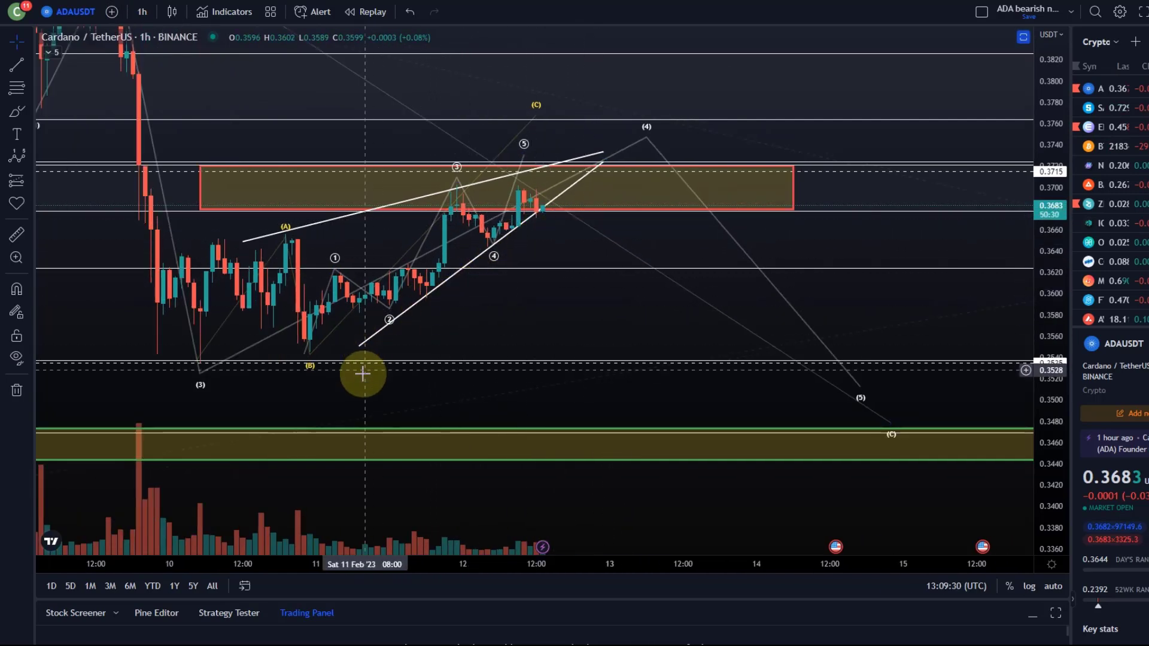
Refit the wedge with its lower line starting near 0.3531 and upper line from about 0.3639 to 0.3724, and lower circled wave 5 to about 0.3709
left_click_drag(363, 346, 329, 367)
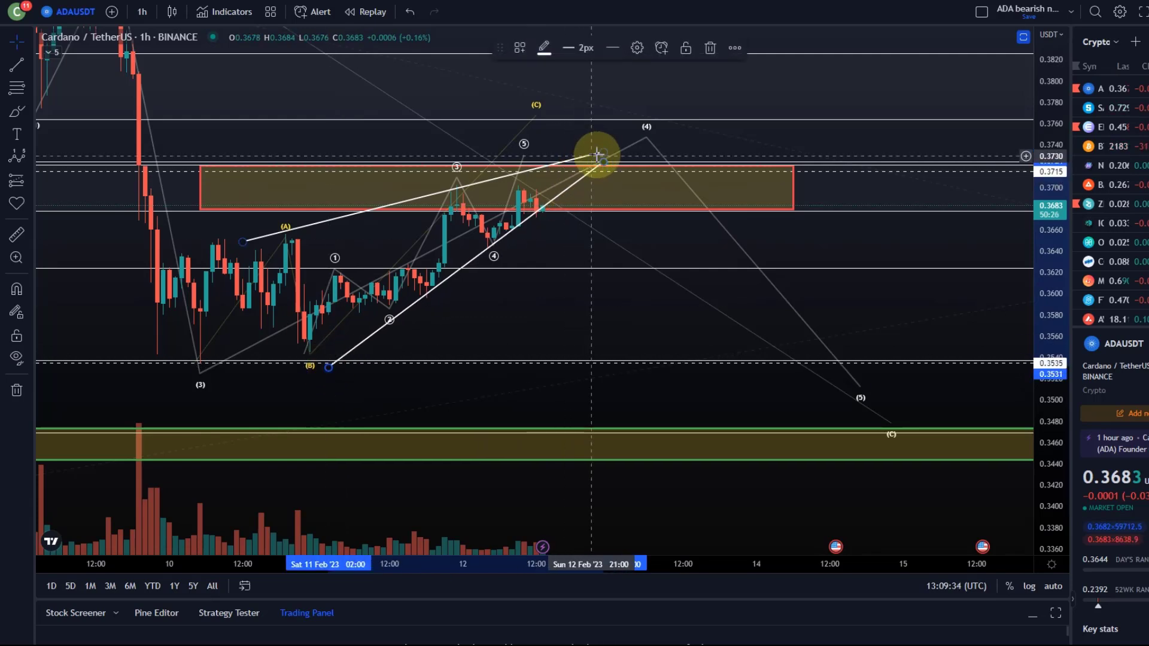
left_click_drag(605, 163, 603, 165)
left_click_drag(324, 224, 319, 234)
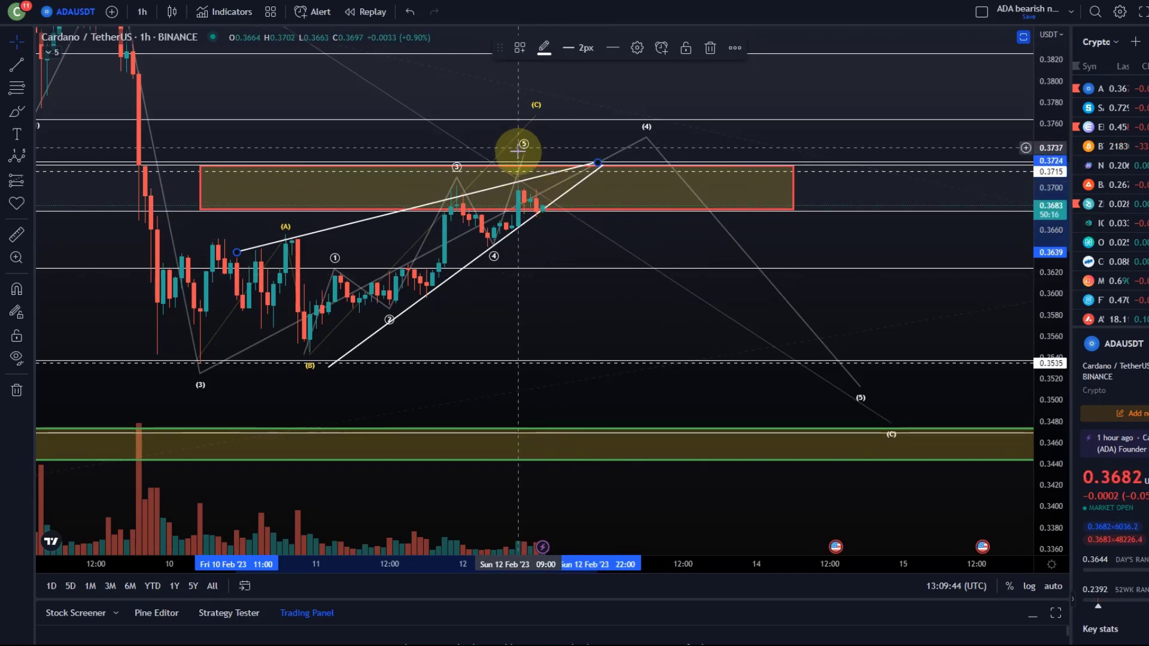
left_click_drag(521, 161, 525, 181)
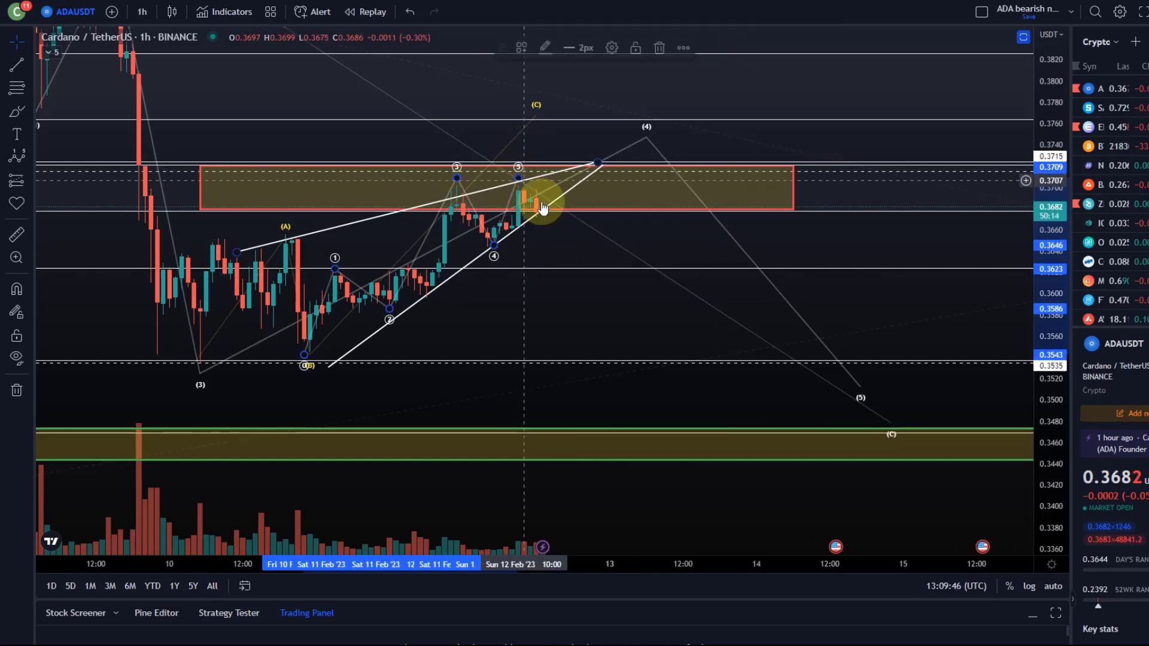
Examine the projected decline from wave (4) to wave (C) in the wider chart against the Fib levels and green support zone
scroll(546, 200, "down", 3)
left_click_drag(1040, 216, 1038, 236)
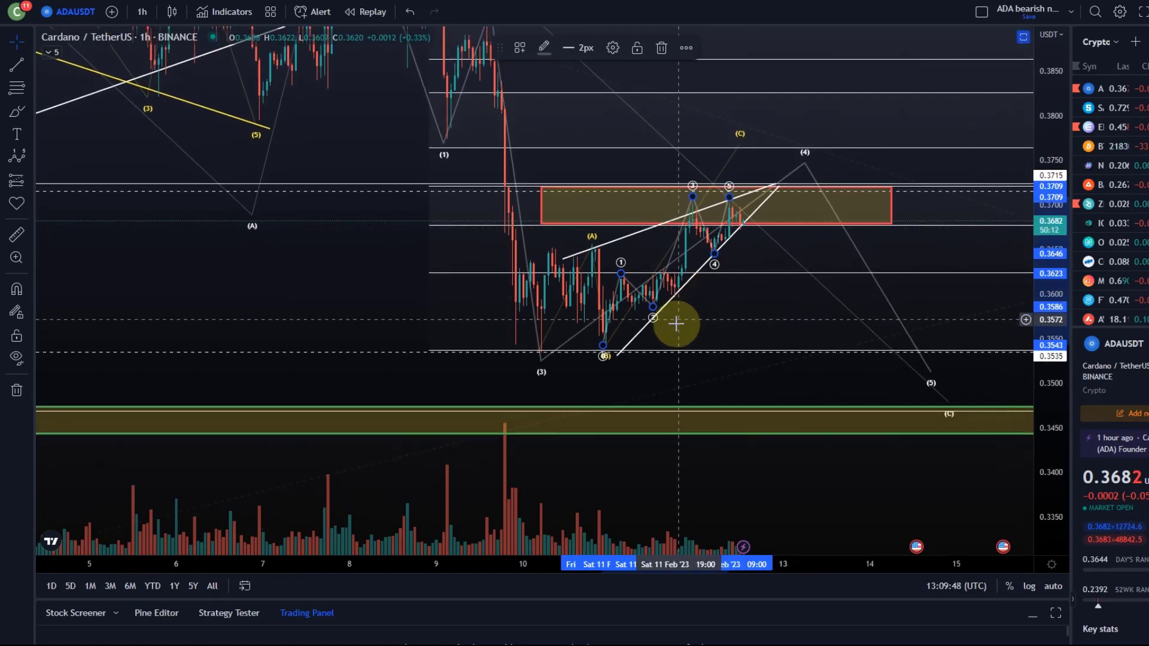
scroll(678, 326, "down", 5)
left_click_drag(687, 376, 211, 336)
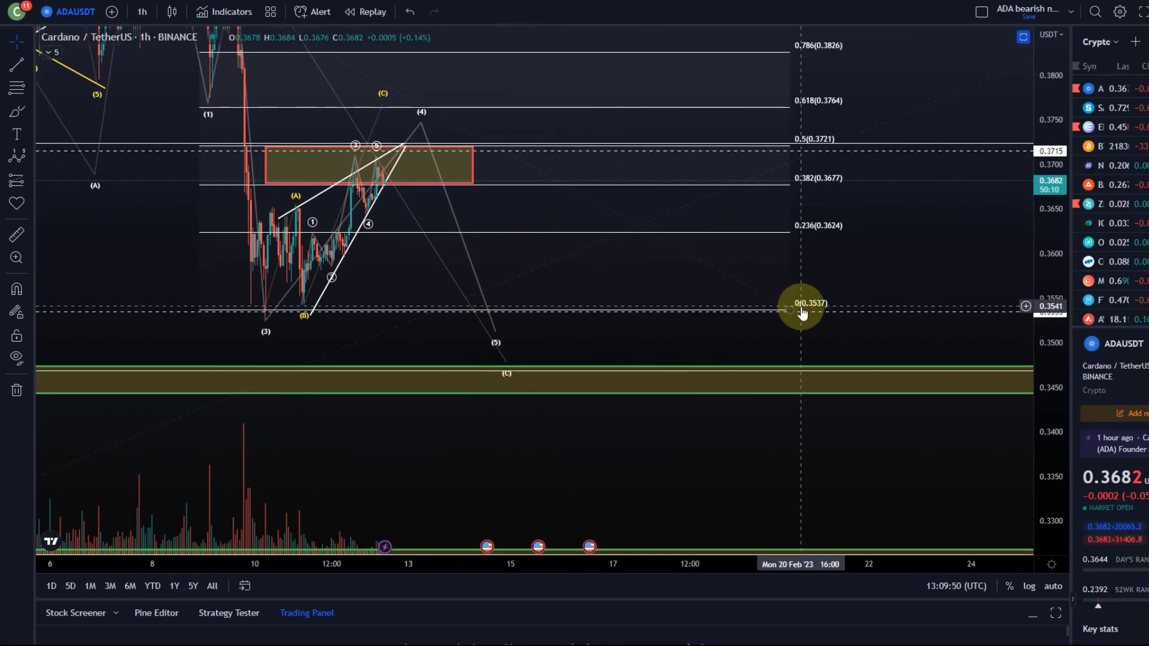
scroll(688, 358, "down", 3)
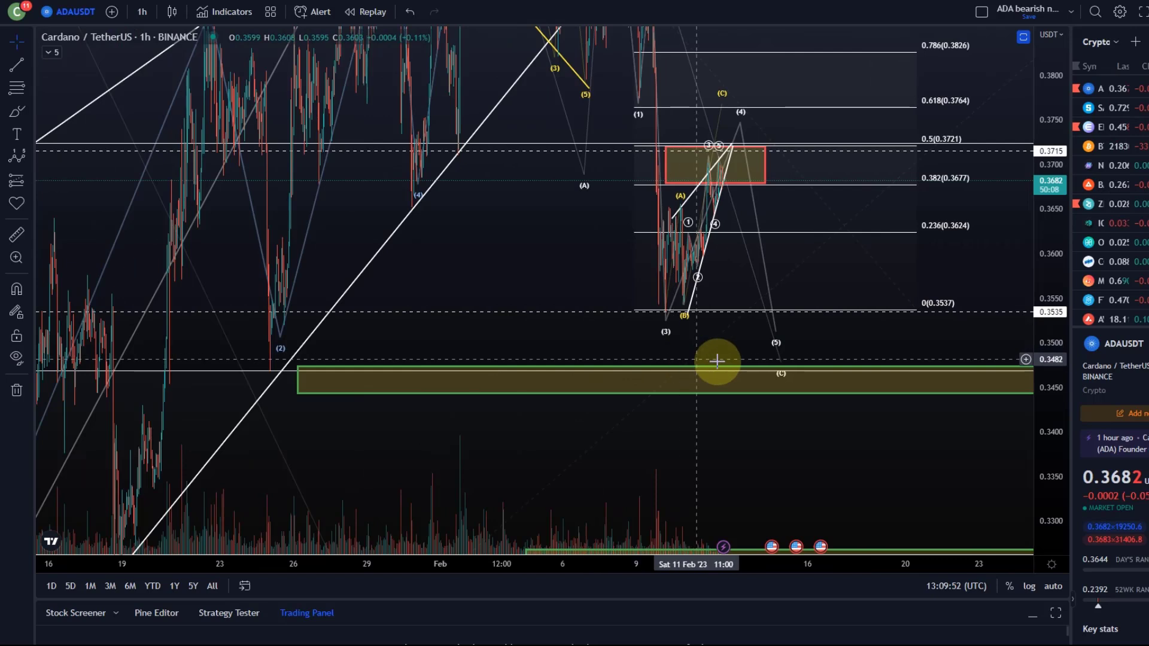